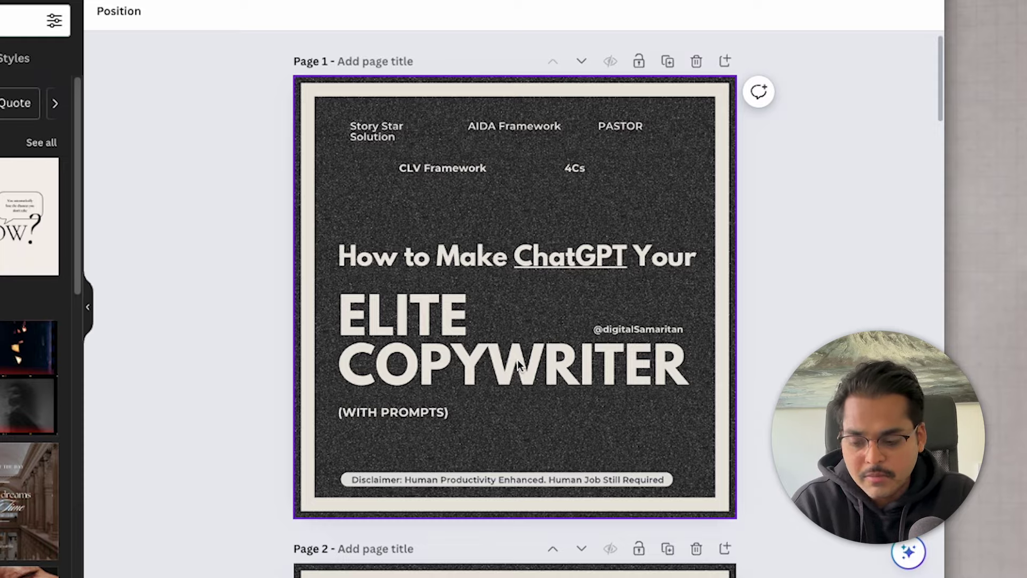
- Transform the 'PG - prompts - retro' design into a Creative blog post Doc and open it
{"action": "scroll", "coordinate": [514, 358], "scroll_direction": "down", "scroll_amount": 20}
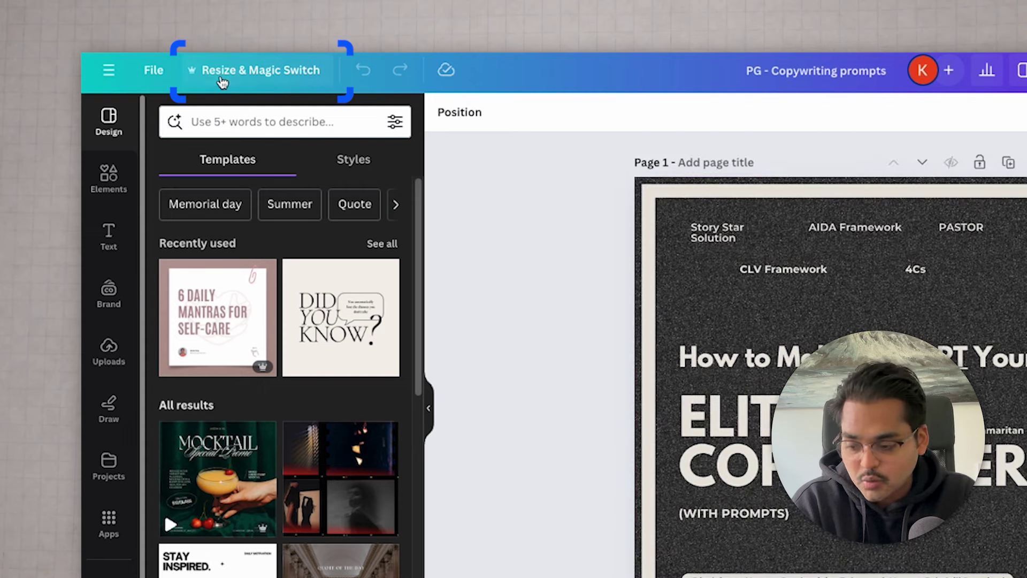
{"action": "left_click", "coordinate": [252, 70]}
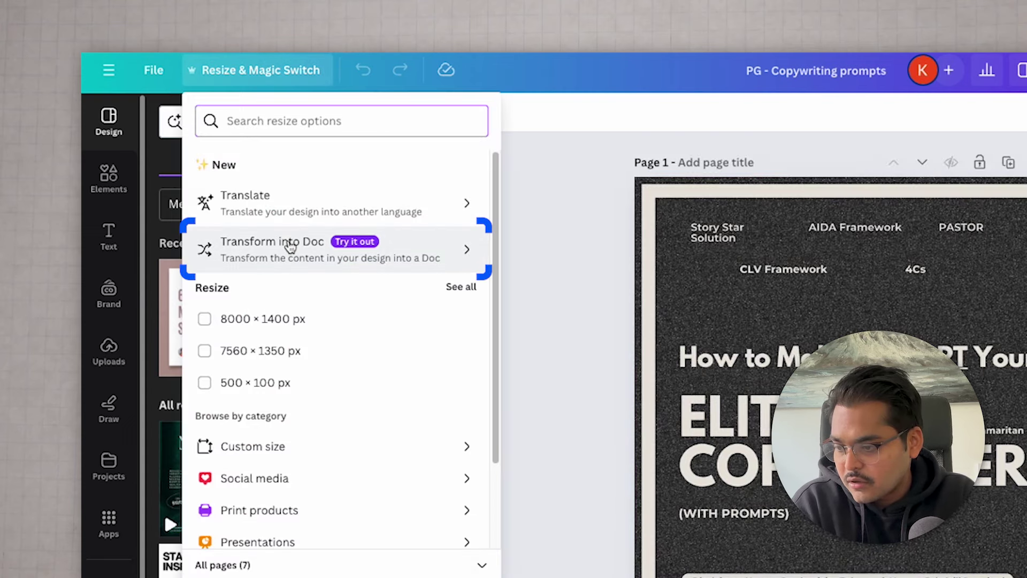
{"action": "left_click", "coordinate": [293, 262]}
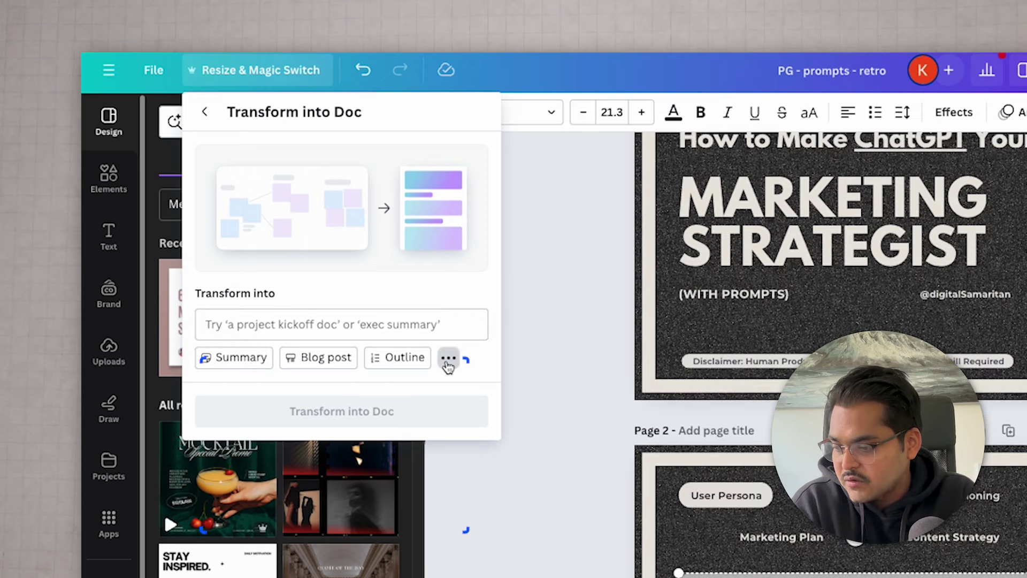
{"action": "left_click", "coordinate": [448, 359]}
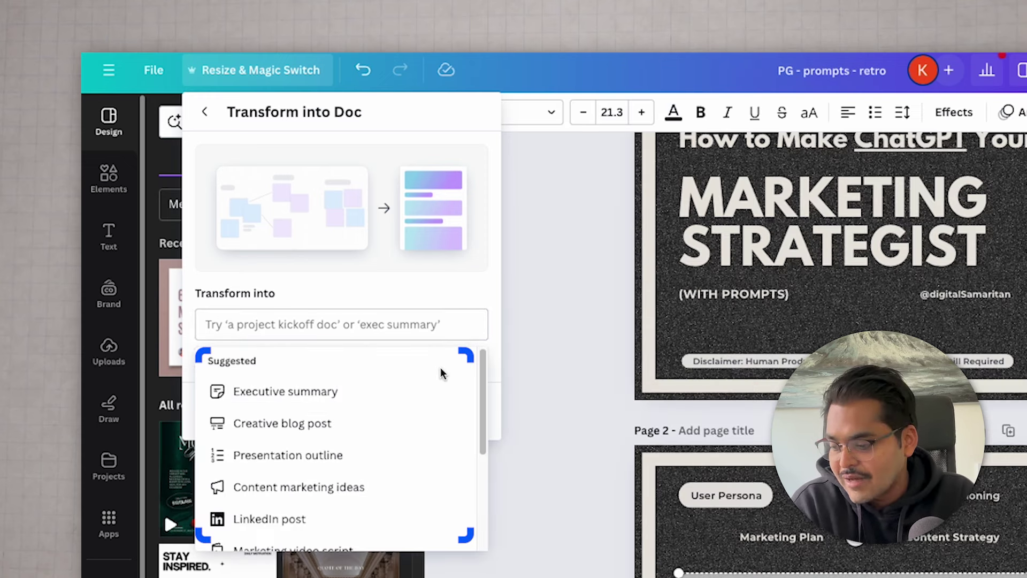
{"action": "scroll", "coordinate": [403, 418], "scroll_direction": "down", "scroll_amount": 2}
{"action": "scroll", "coordinate": [404, 418], "scroll_direction": "up", "scroll_amount": 2}
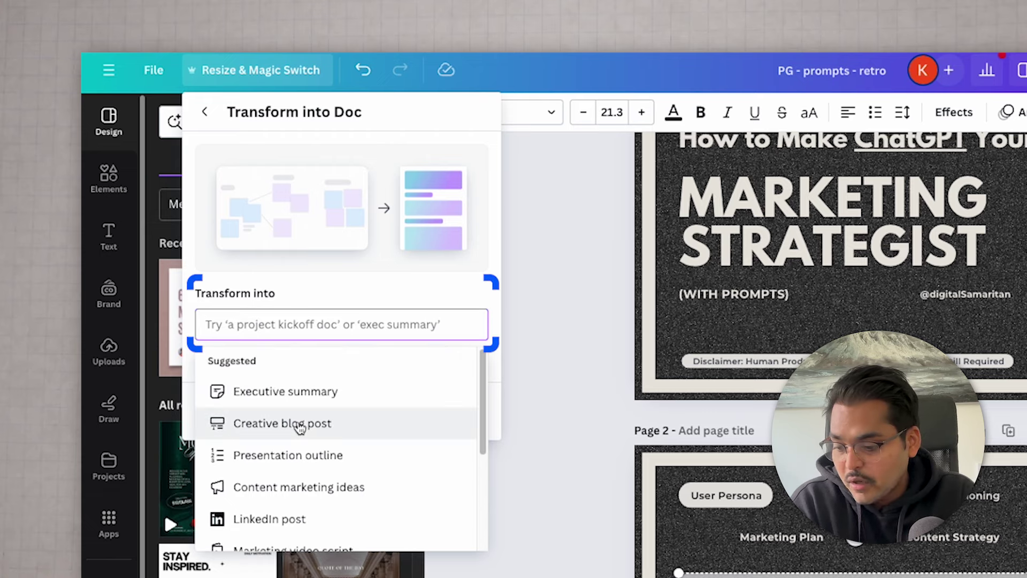
{"action": "left_click", "coordinate": [298, 424]}
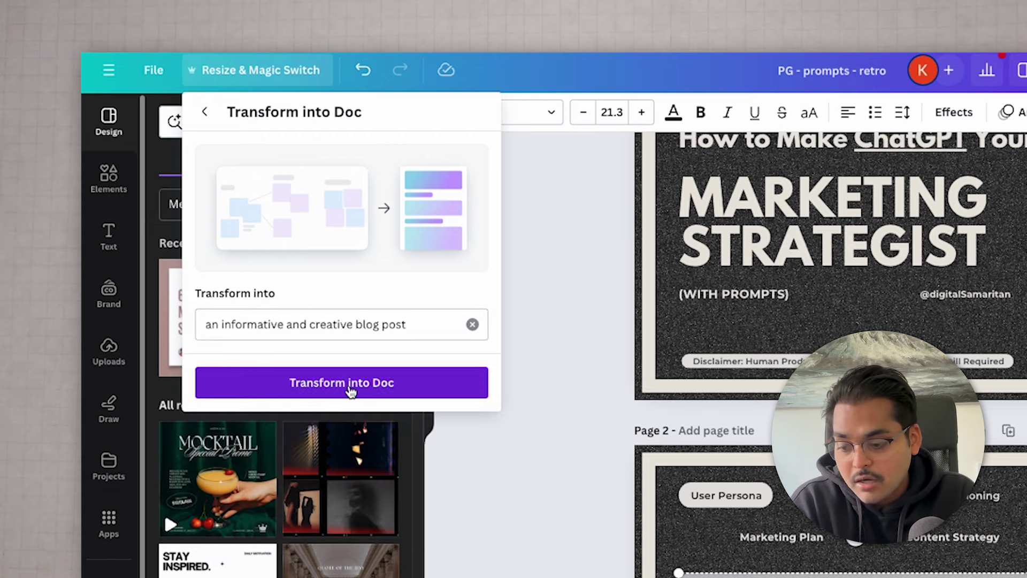
{"action": "left_click", "coordinate": [337, 384]}
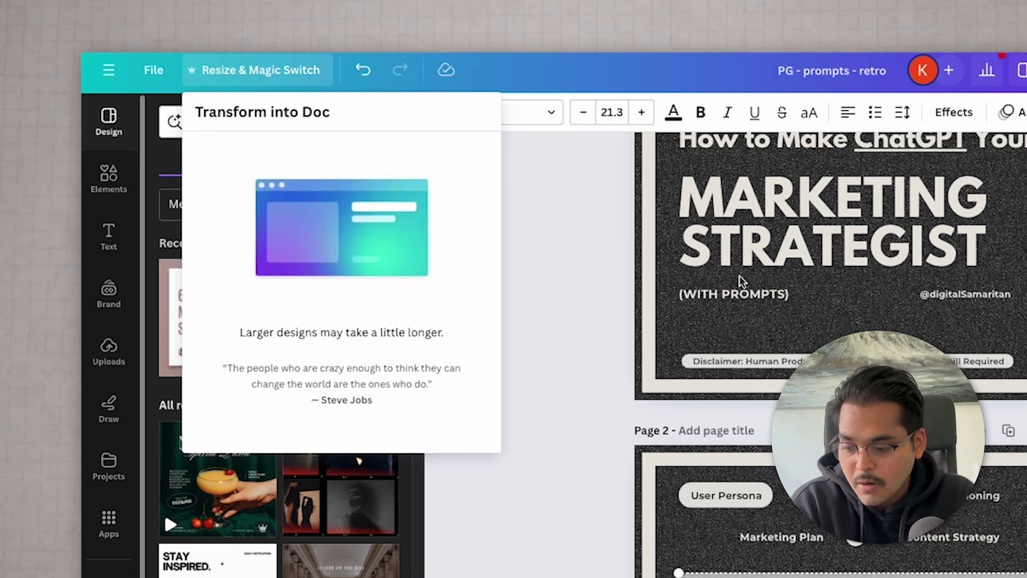
{"action": "left_click", "coordinate": [413, 242]}
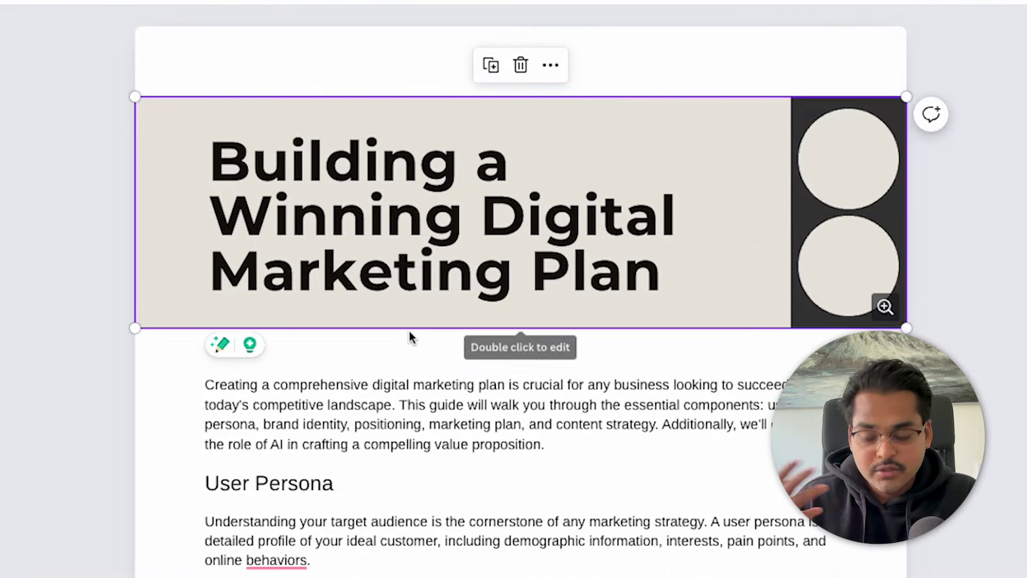
- Scroll through the 'Building a Winning Digital Marketing Plan' doc down to its Conclusion
{"action": "scroll", "coordinate": [409, 336], "scroll_direction": "down", "scroll_amount": 5}
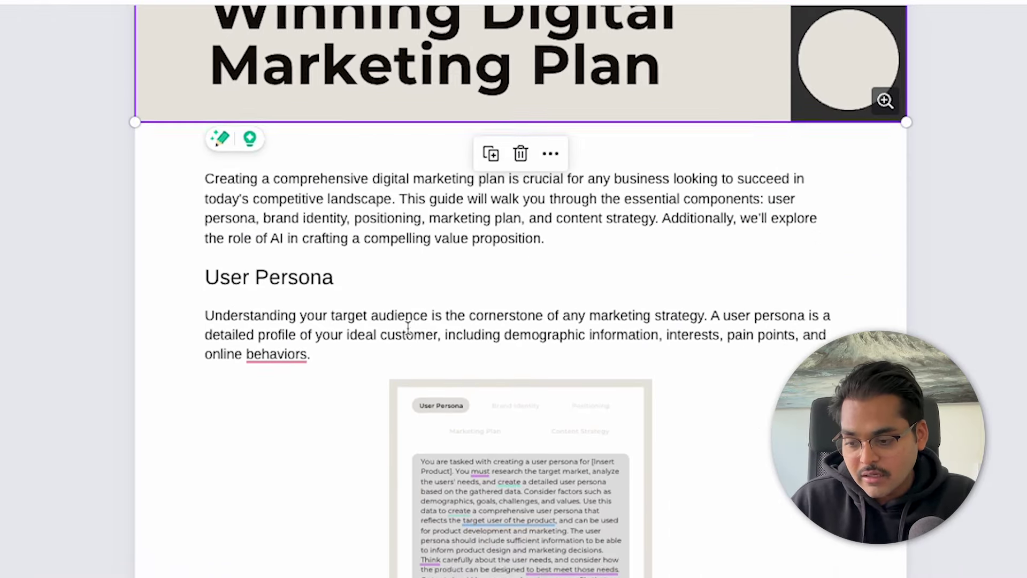
{"action": "scroll", "coordinate": [408, 327], "scroll_direction": "down", "scroll_amount": 2}
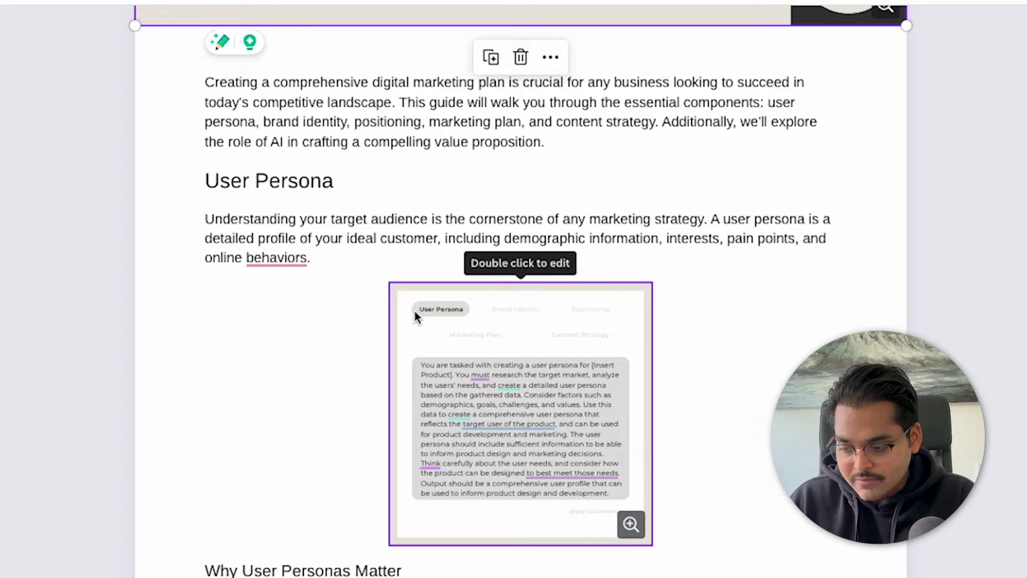
{"action": "scroll", "coordinate": [416, 315], "scroll_direction": "down", "scroll_amount": 7}
{"action": "scroll", "coordinate": [414, 313], "scroll_direction": "down", "scroll_amount": 15}
{"action": "scroll", "coordinate": [414, 306], "scroll_direction": "down", "scroll_amount": 20}
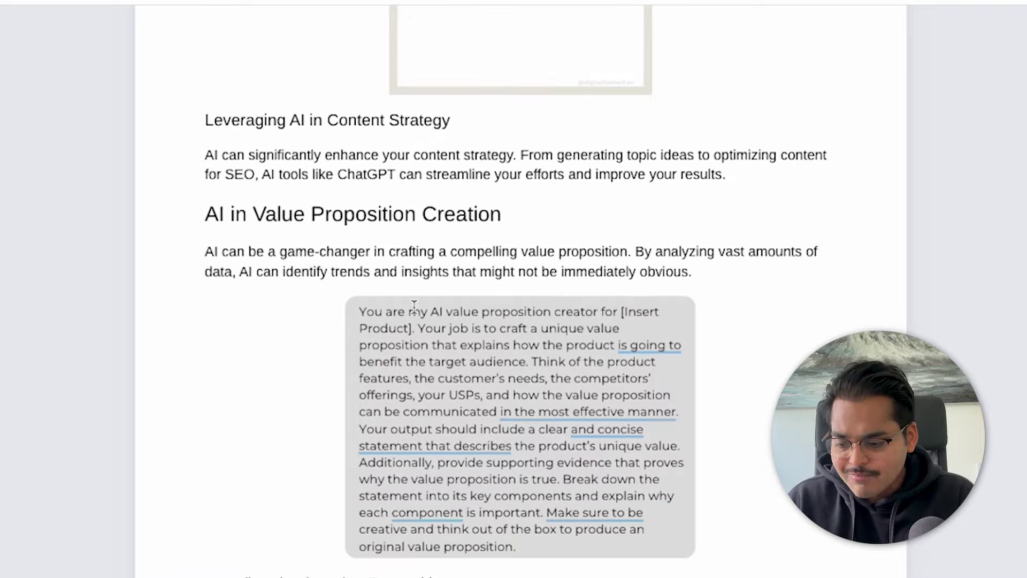
{"action": "scroll", "coordinate": [414, 305], "scroll_direction": "down", "scroll_amount": 7}
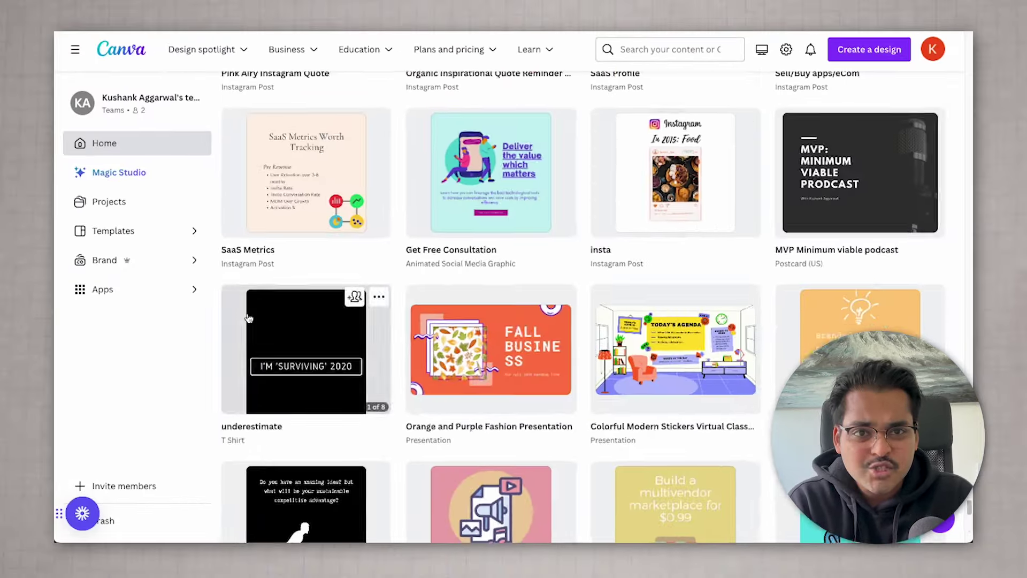
{"action": "scroll", "coordinate": [293, 318], "scroll_direction": "down", "scroll_amount": 10}
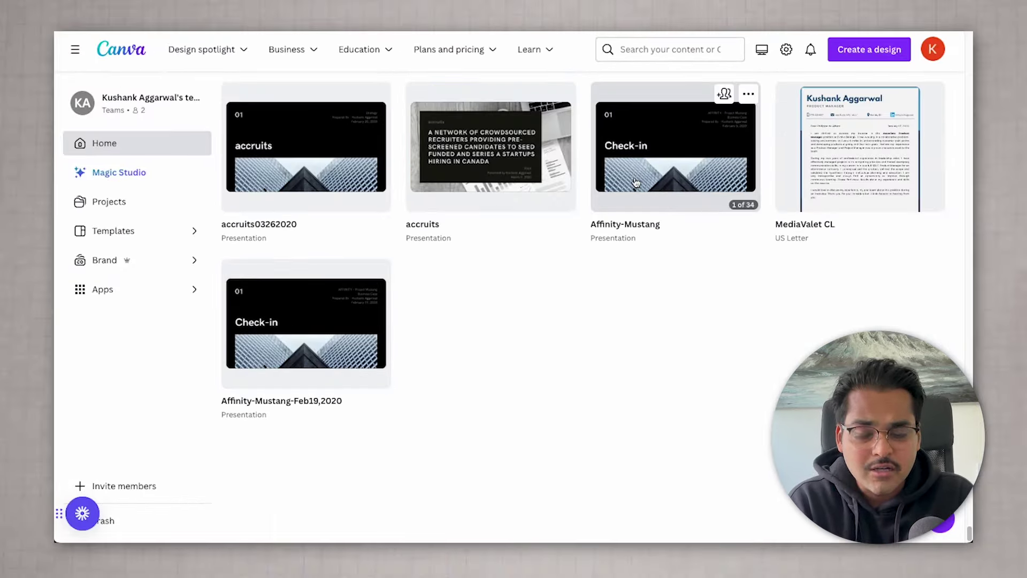
- Open the 33-page accruits03262020 presentation and step forward through its slides
{"action": "left_click", "coordinate": [316, 161]}
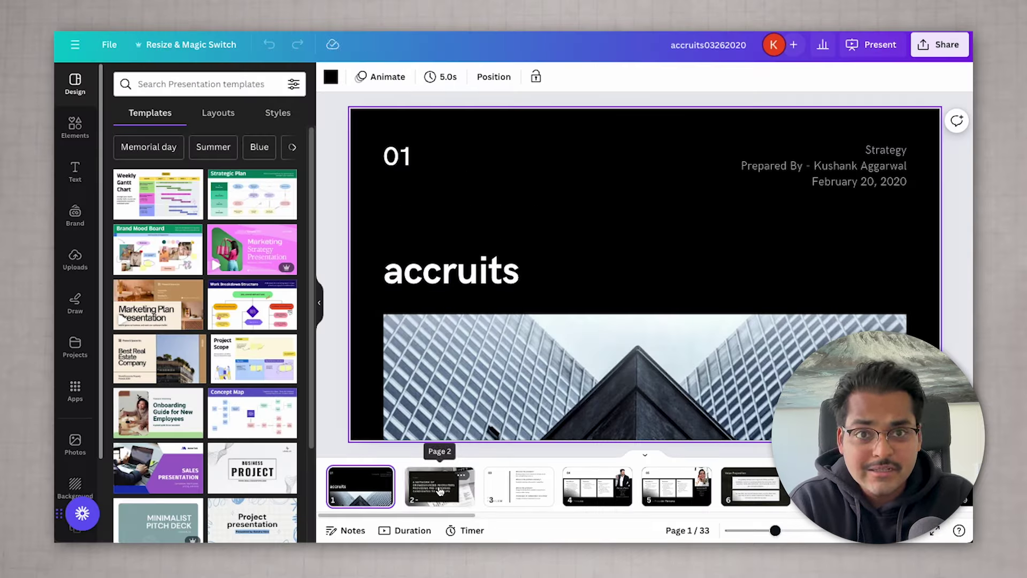
{"action": "key", "text": "Down"}
{"action": "key", "text": "Down"}
{"action": "key", "text": "Down"}
{"action": "key", "text": "Down"}
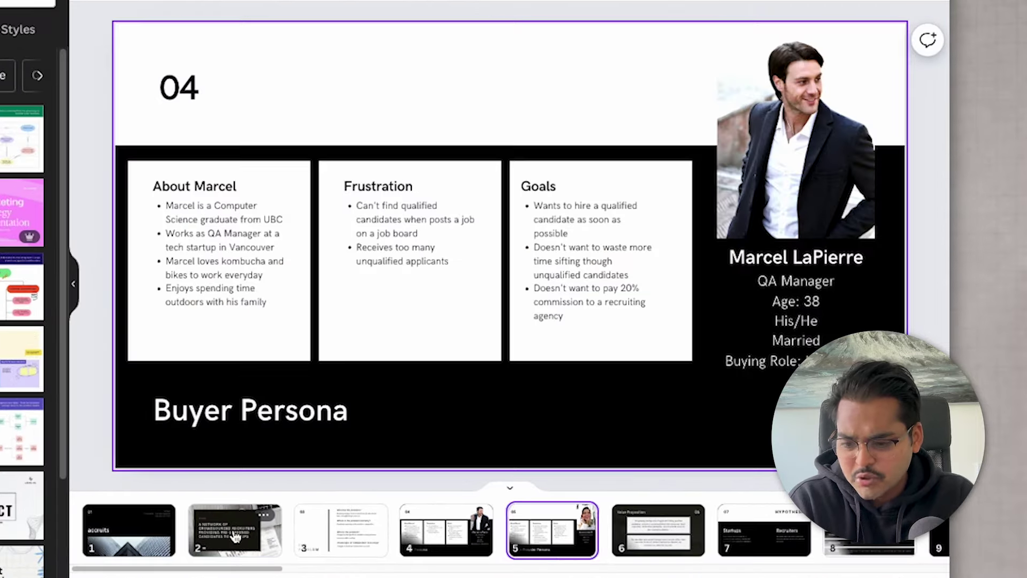
{"action": "key", "text": "Down"}
{"action": "key", "text": "Down"}
{"action": "key", "text": "Down"}
{"action": "key", "text": "Down"}
{"action": "key", "text": "Down"}
{"action": "key", "text": "Down"}
{"action": "key", "text": "Down"}
{"action": "key", "text": "Down"}
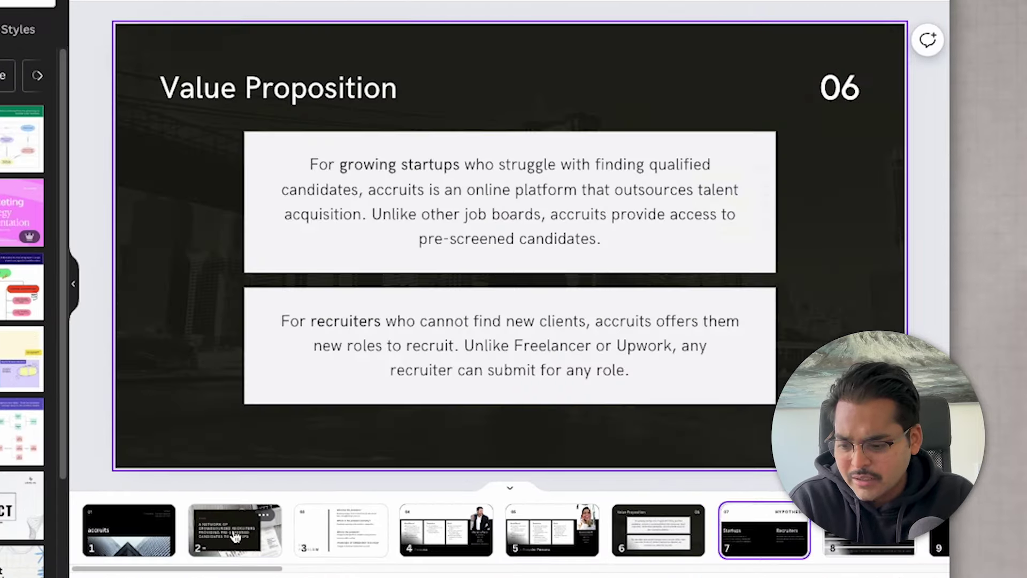
{"action": "key", "text": "Down"}
{"action": "key", "text": "Down"}
{"action": "key", "text": "Down"}
{"action": "key", "text": "Down"}
{"action": "key", "text": "Down"}
{"action": "key", "text": "Down"}
{"action": "key", "text": "Down"}
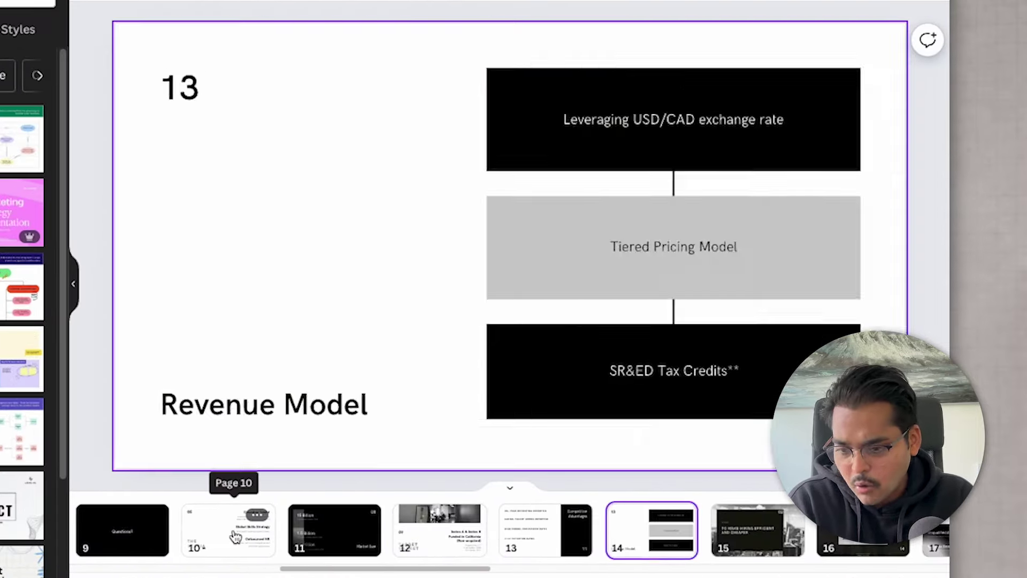
{"action": "key", "text": "Down"}
{"action": "key", "text": "Down"}
{"action": "key", "text": "Down"}
{"action": "key", "text": "Down"}
{"action": "key", "text": "Down"}
{"action": "key", "text": "Down"}
{"action": "key", "text": "Down"}
{"action": "key", "text": "Down"}
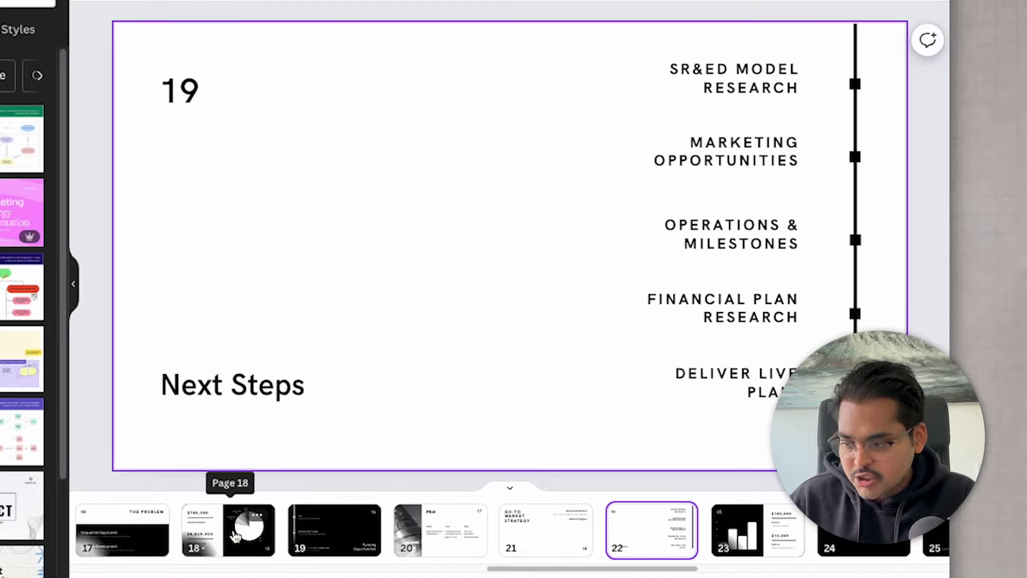
{"action": "key", "text": "Down"}
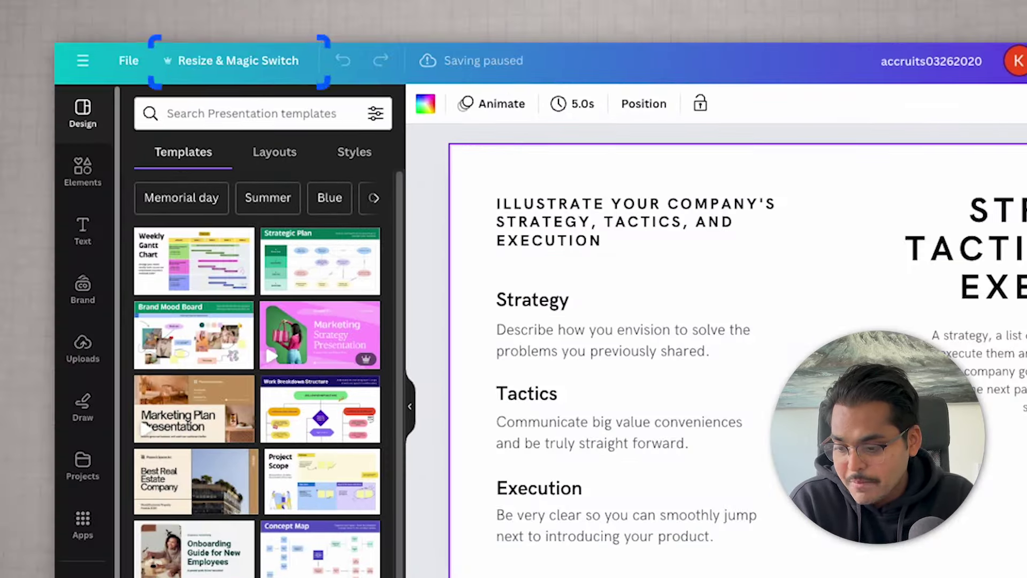
- Turn the accruits presentation into a business plan Doc and open 'accruits Business Plan'
{"action": "left_click", "coordinate": [231, 57]}
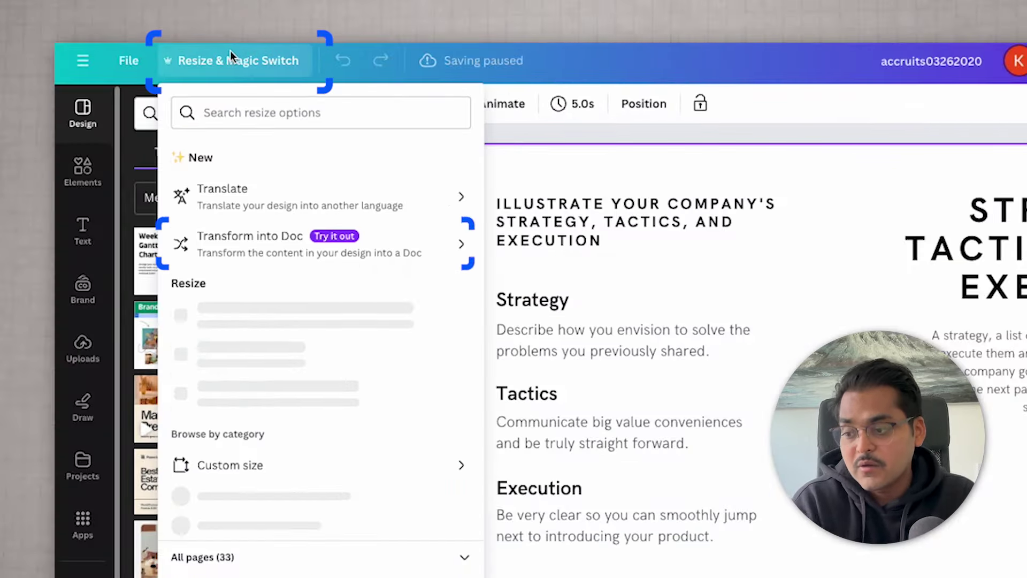
{"action": "left_click", "coordinate": [301, 252]}
{"action": "left_click", "coordinate": [310, 320]}
{"action": "type", "text": "a business pla"}
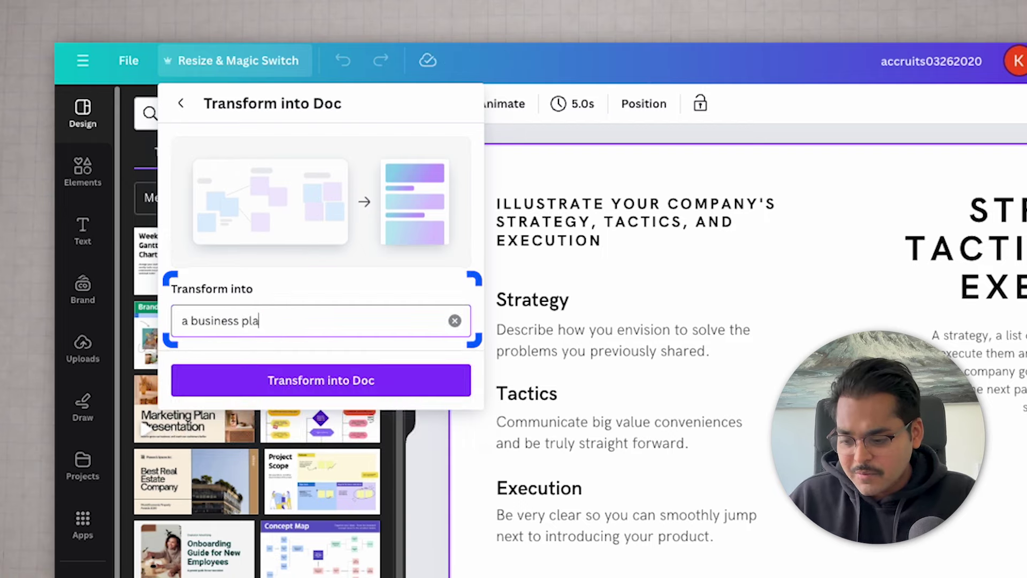
{"action": "left_click", "coordinate": [356, 368]}
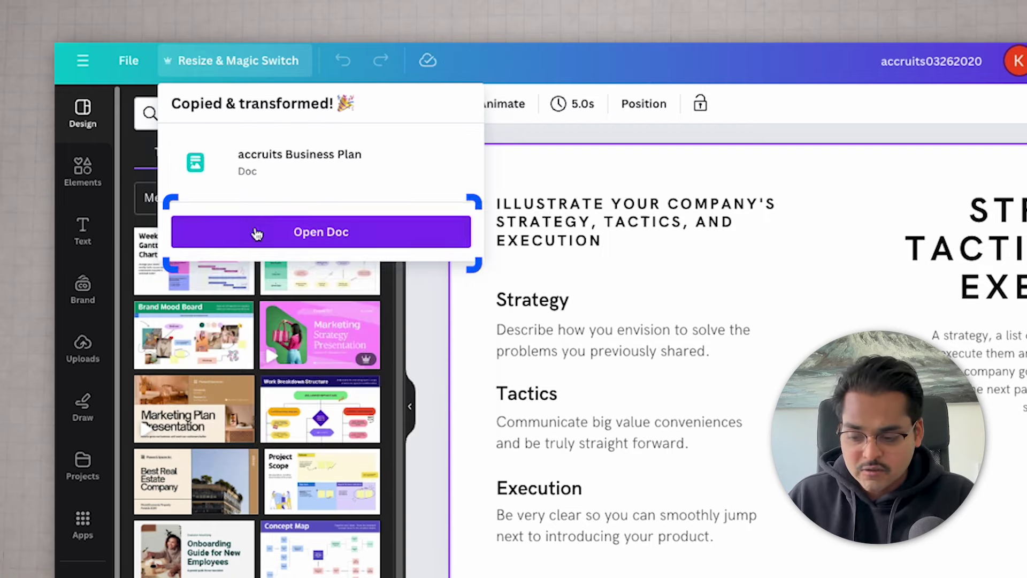
{"action": "left_click", "coordinate": [257, 234]}
{"action": "scroll", "coordinate": [296, 268], "scroll_direction": "down", "scroll_amount": 8}
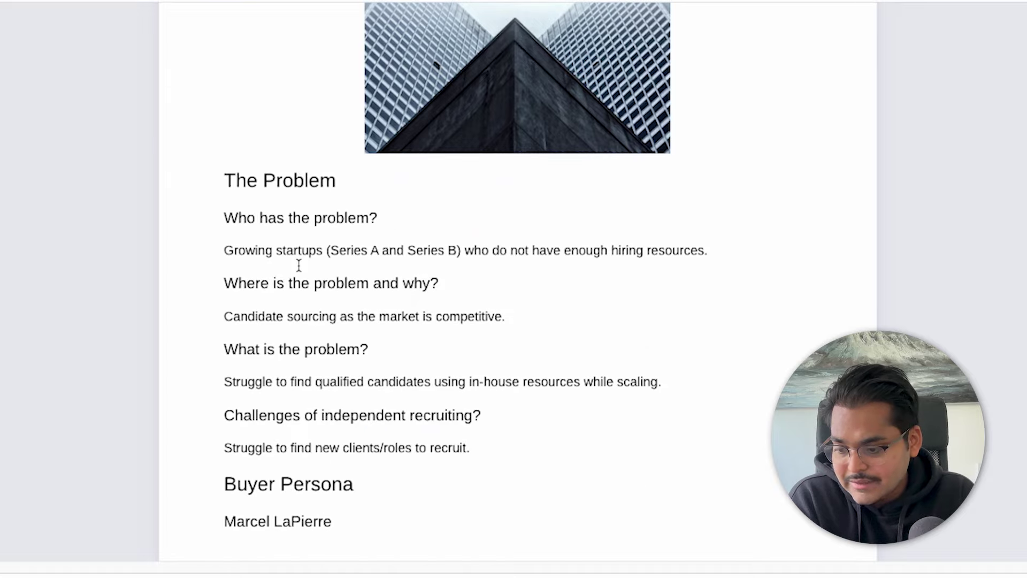
- Review the accruits Business Plan Doc's MVP, Funding Opportunities and Financial Overview sections
{"action": "scroll", "coordinate": [299, 264], "scroll_direction": "down", "scroll_amount": 12}
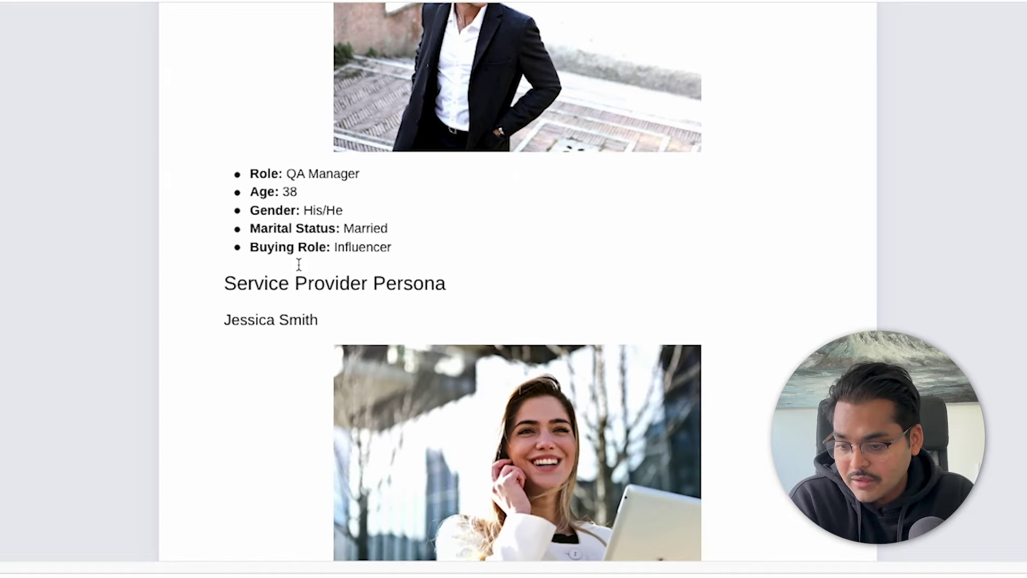
{"action": "scroll", "coordinate": [299, 264], "scroll_direction": "down", "scroll_amount": 18}
{"action": "scroll", "coordinate": [299, 265], "scroll_direction": "down", "scroll_amount": 13}
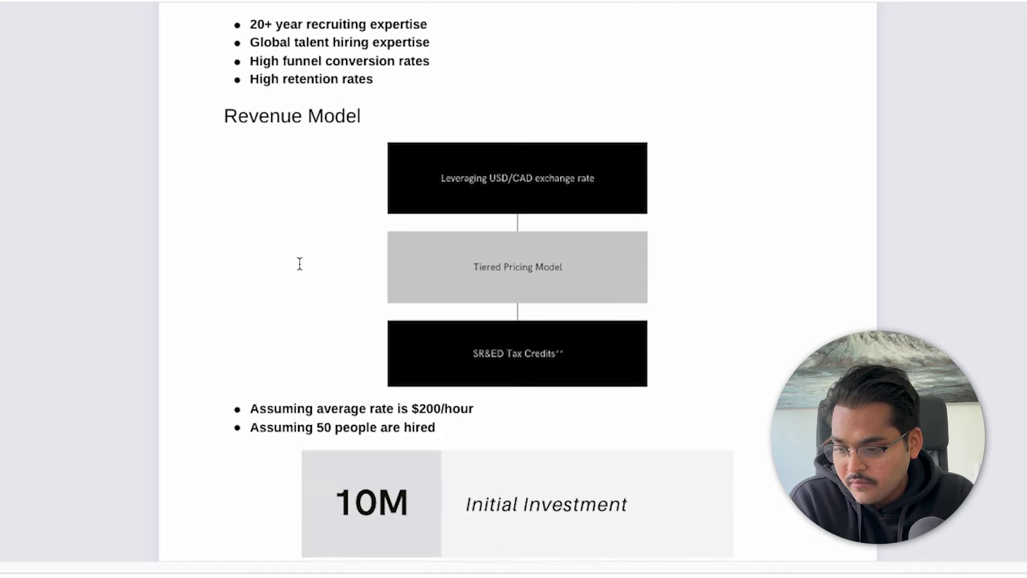
{"action": "scroll", "coordinate": [299, 264], "scroll_direction": "down", "scroll_amount": 15}
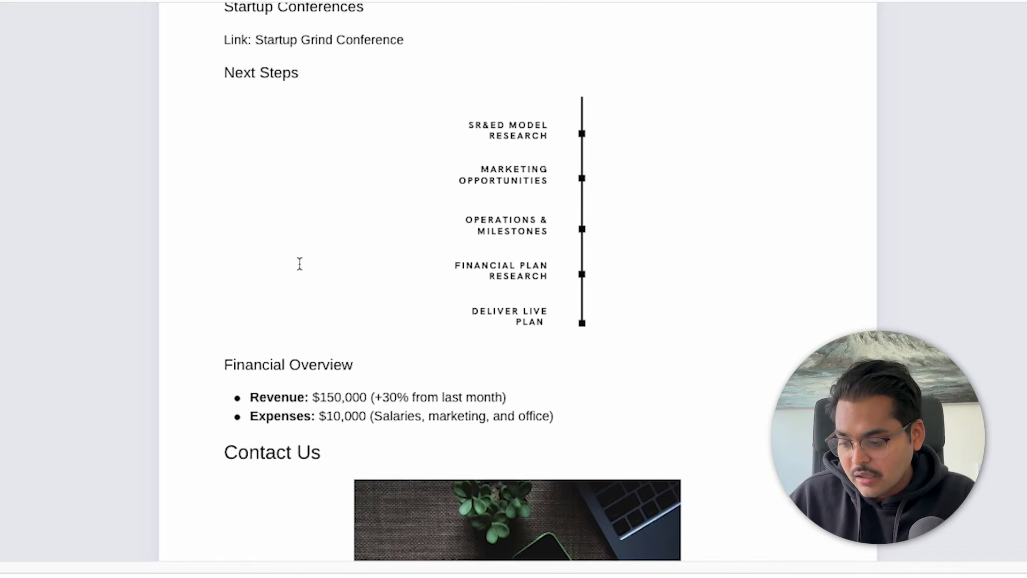
{"action": "scroll", "coordinate": [299, 269], "scroll_direction": "down", "scroll_amount": 6}
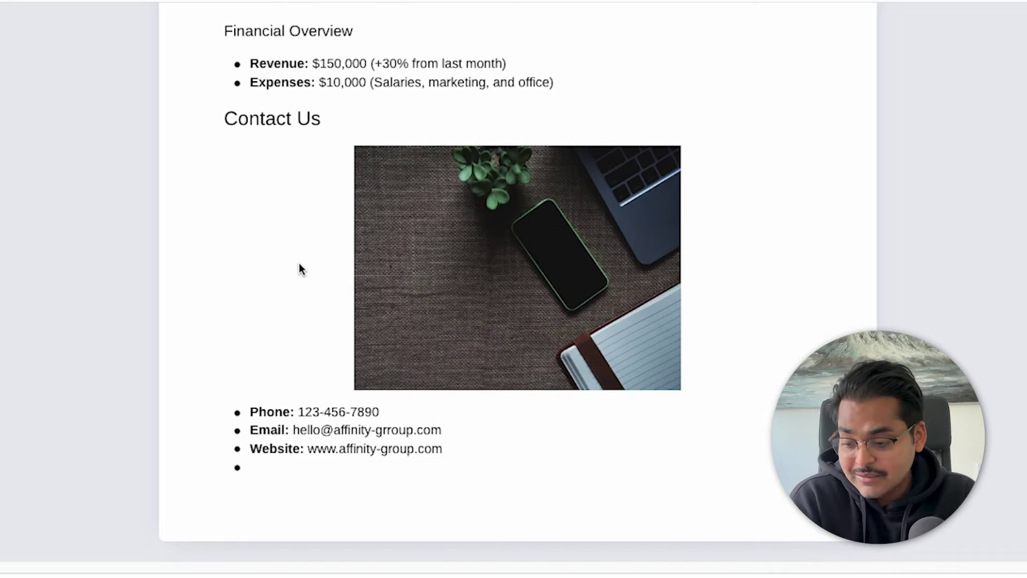
{"action": "scroll", "coordinate": [300, 264], "scroll_direction": "up", "scroll_amount": 8}
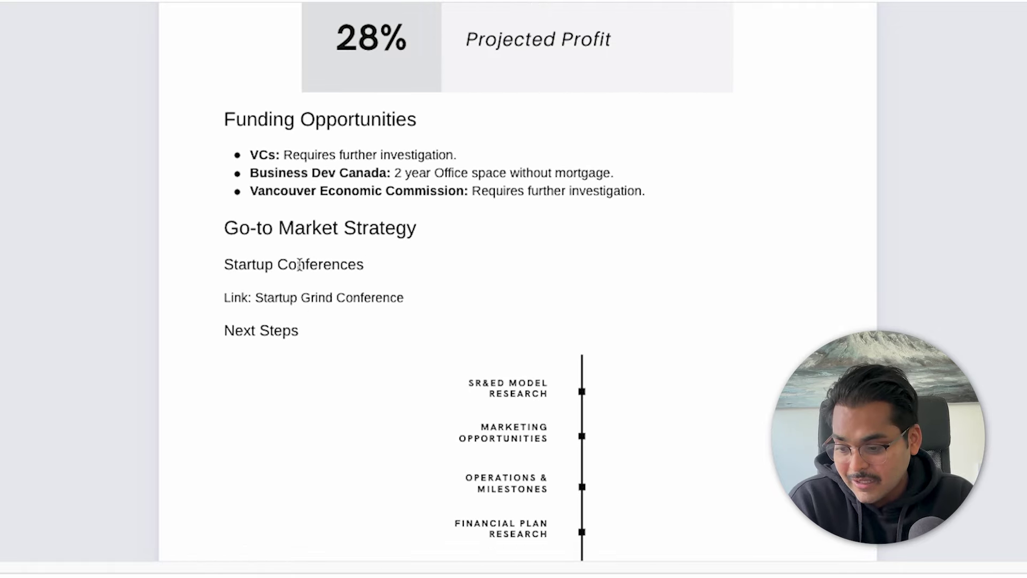
{"action": "scroll", "coordinate": [299, 264], "scroll_direction": "down", "scroll_amount": 10}
{"action": "scroll", "coordinate": [299, 264], "scroll_direction": "up", "scroll_amount": 10}
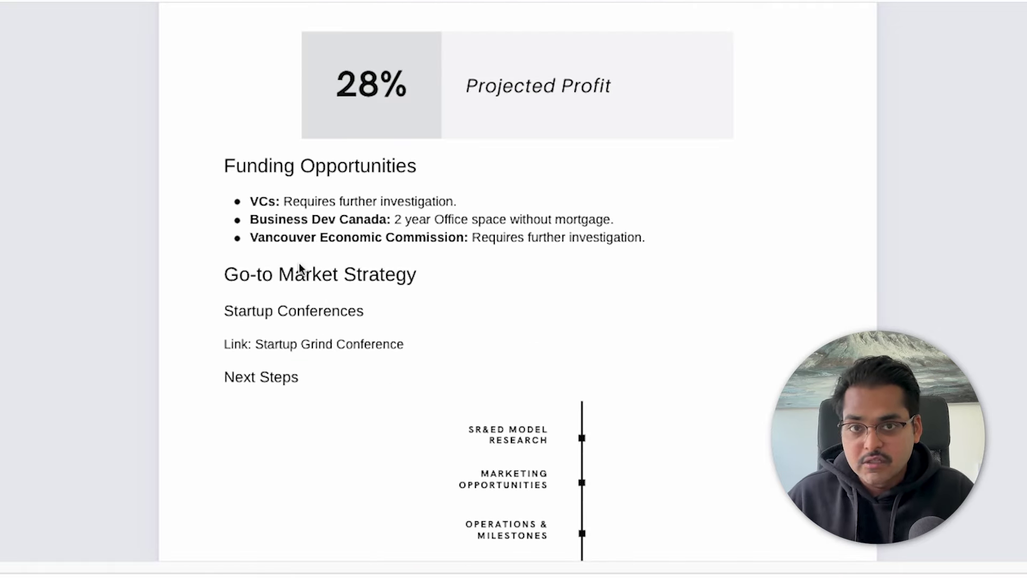
{"action": "scroll", "coordinate": [300, 264], "scroll_direction": "up", "scroll_amount": 10}
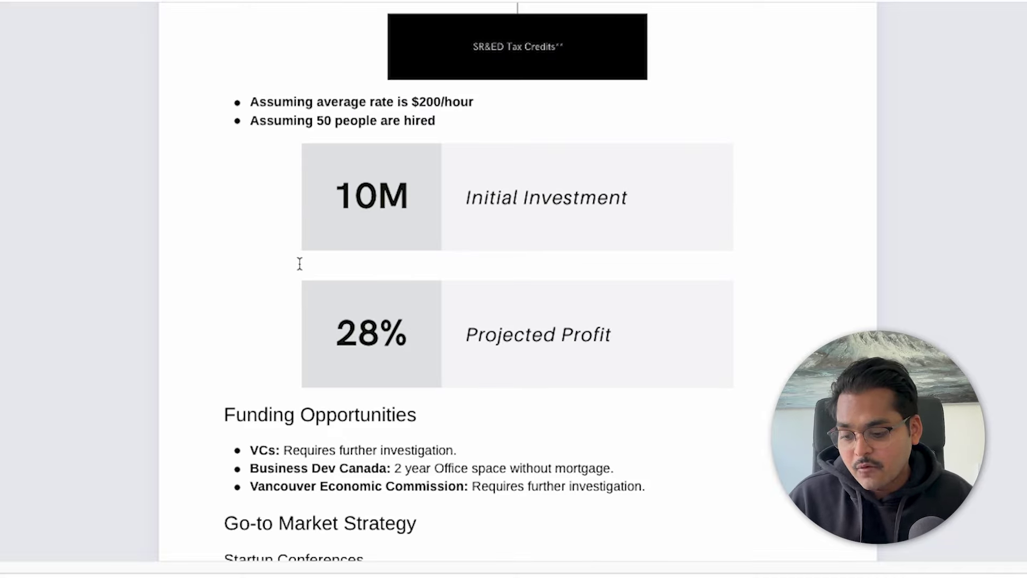
{"action": "scroll", "coordinate": [300, 264], "scroll_direction": "up", "scroll_amount": 15}
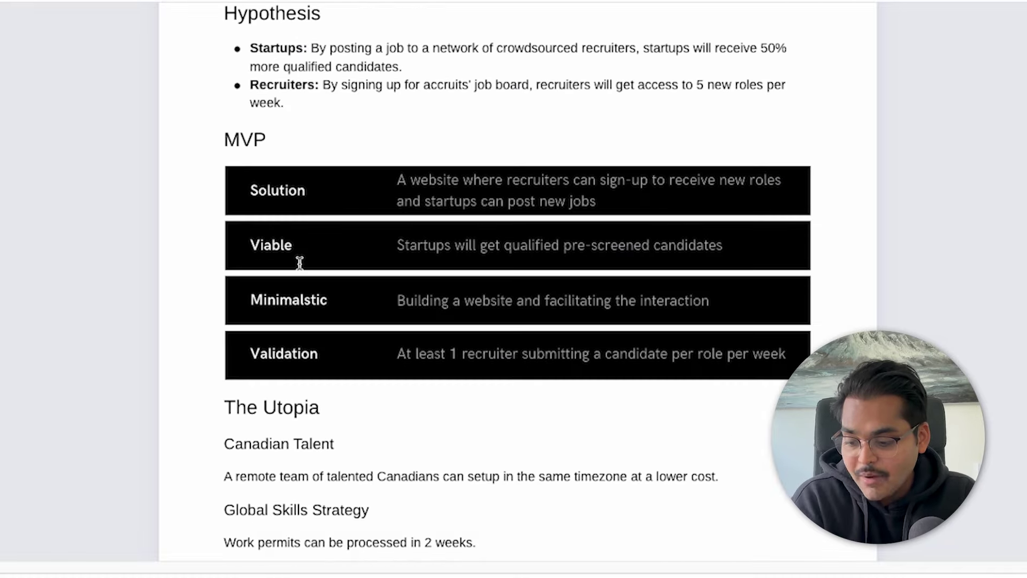
{"action": "scroll", "coordinate": [300, 264], "scroll_direction": "up", "scroll_amount": 15}
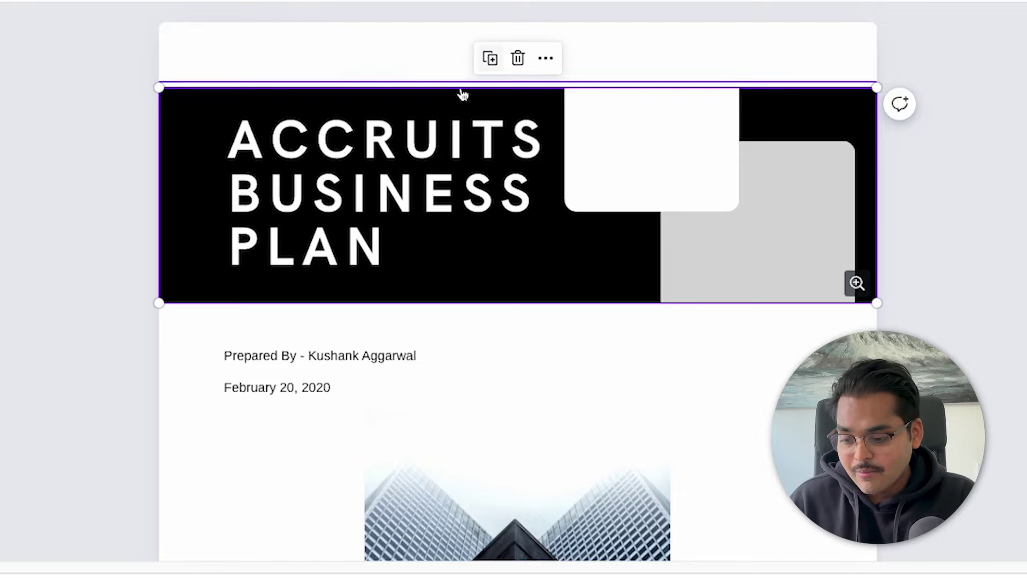
{"action": "scroll", "coordinate": [305, 241], "scroll_direction": "down", "scroll_amount": 12}
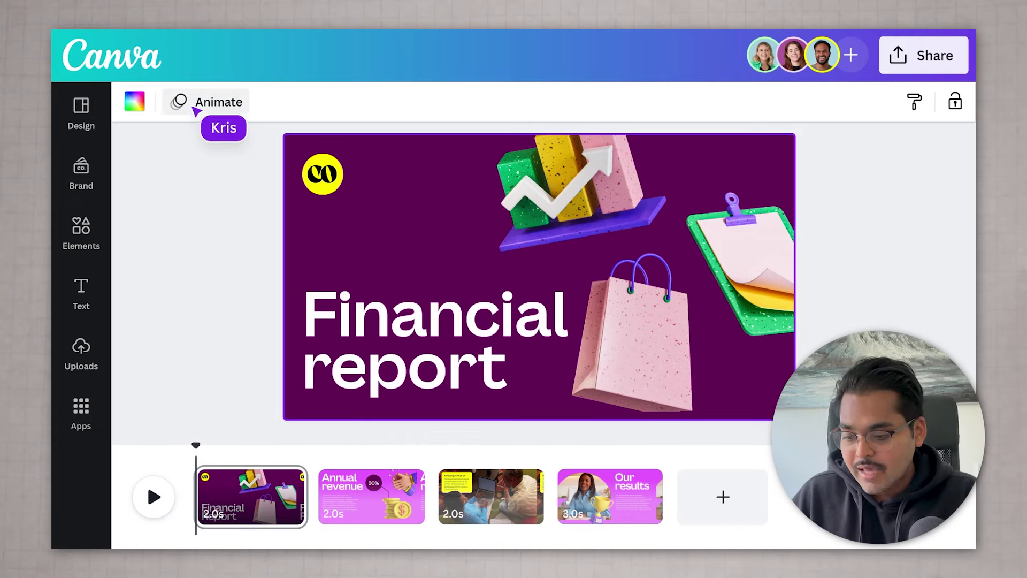
- Apply Magic Animate's recommended Professional animation to the Financial report slides and preview it
{"action": "left_click", "coordinate": [195, 108]}
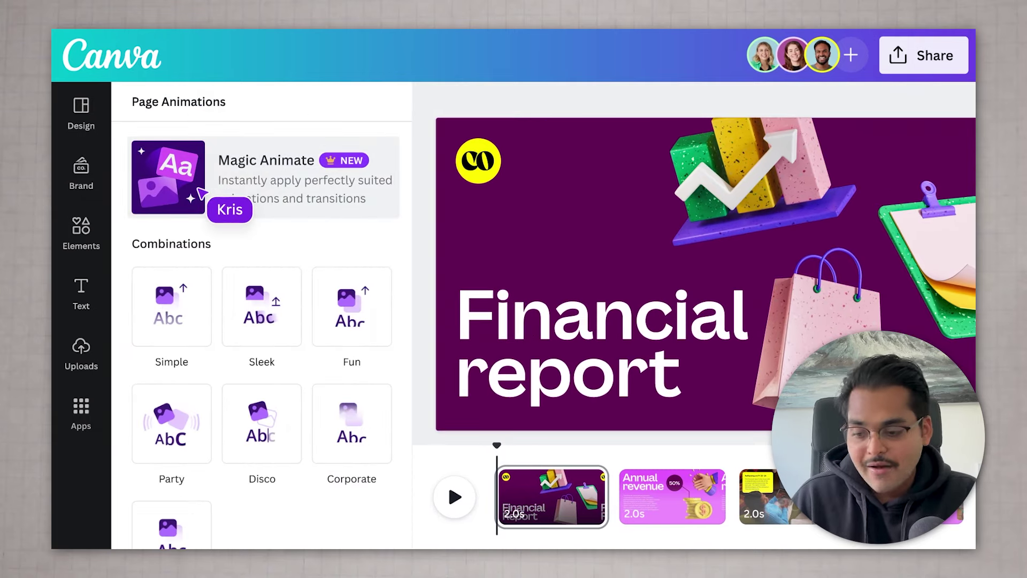
{"action": "left_click", "coordinate": [199, 191]}
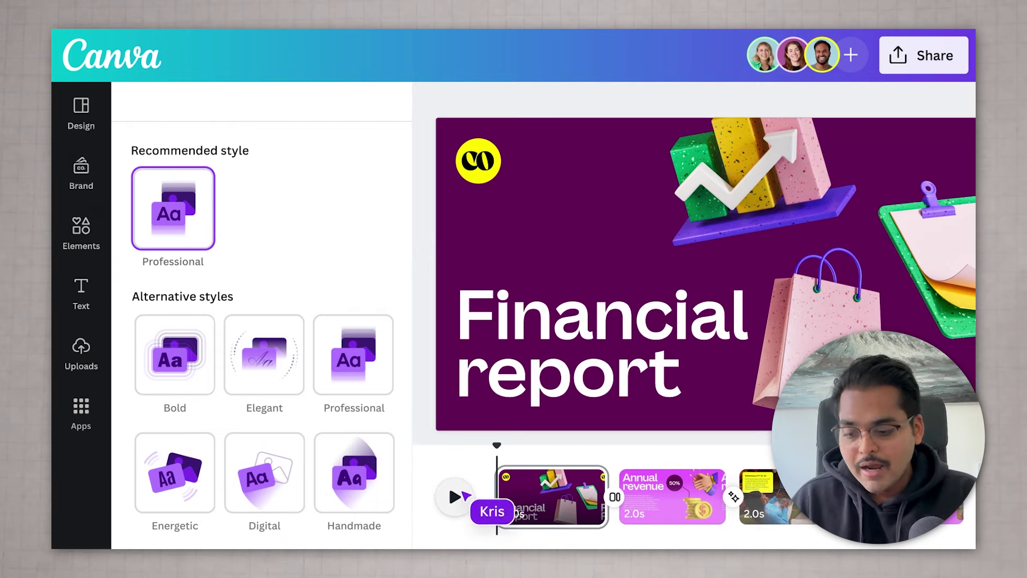
{"action": "left_click", "coordinate": [463, 493]}
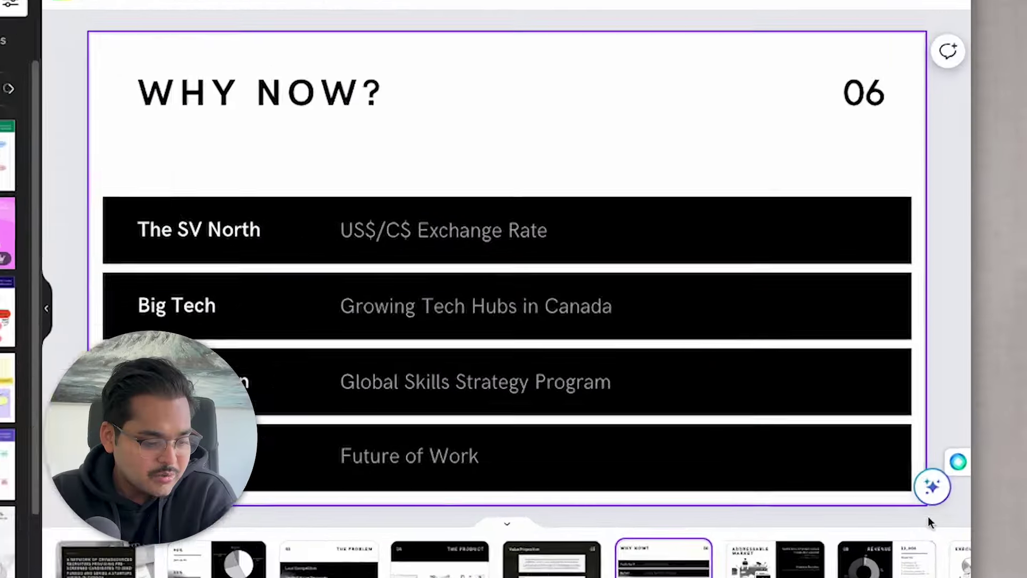
{"action": "left_click", "coordinate": [931, 487]}
{"action": "scroll", "coordinate": [803, 316], "scroll_direction": "down", "scroll_amount": 10}
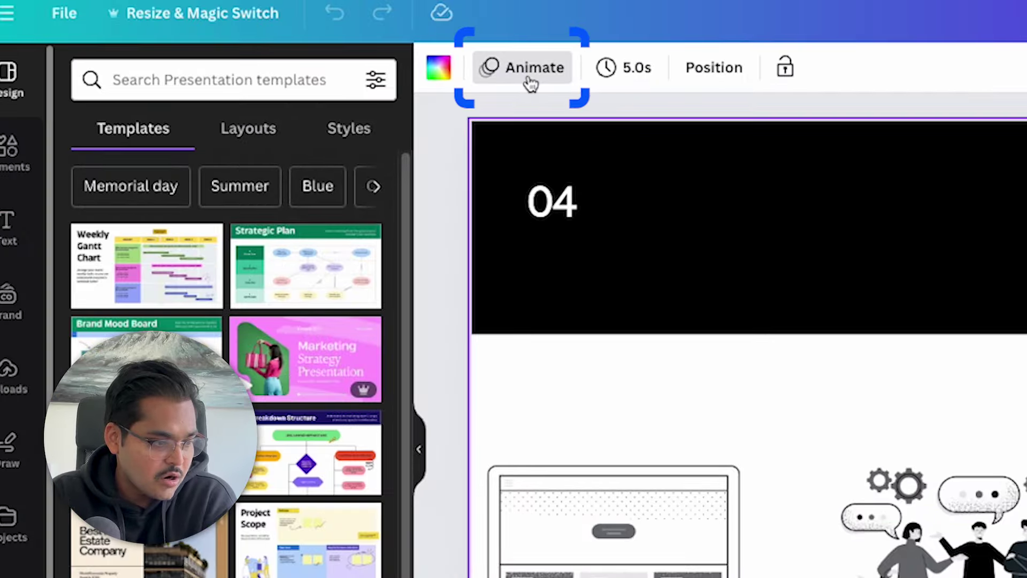
- Apply the Professional Magic Animate style to the business plan deck
{"action": "left_click", "coordinate": [527, 70]}
{"action": "left_click", "coordinate": [179, 182]}
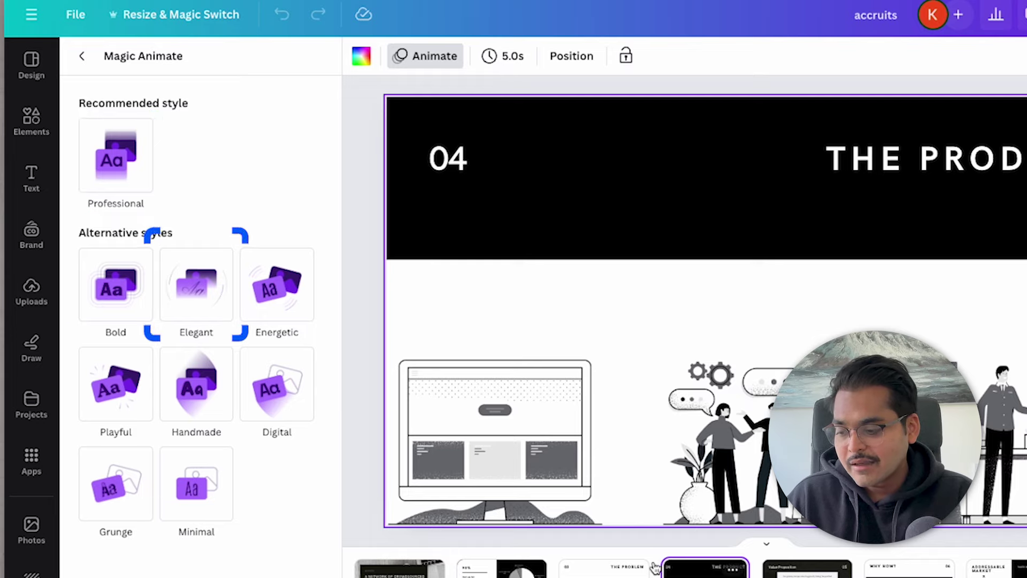
{"action": "left_click", "coordinate": [653, 567]}
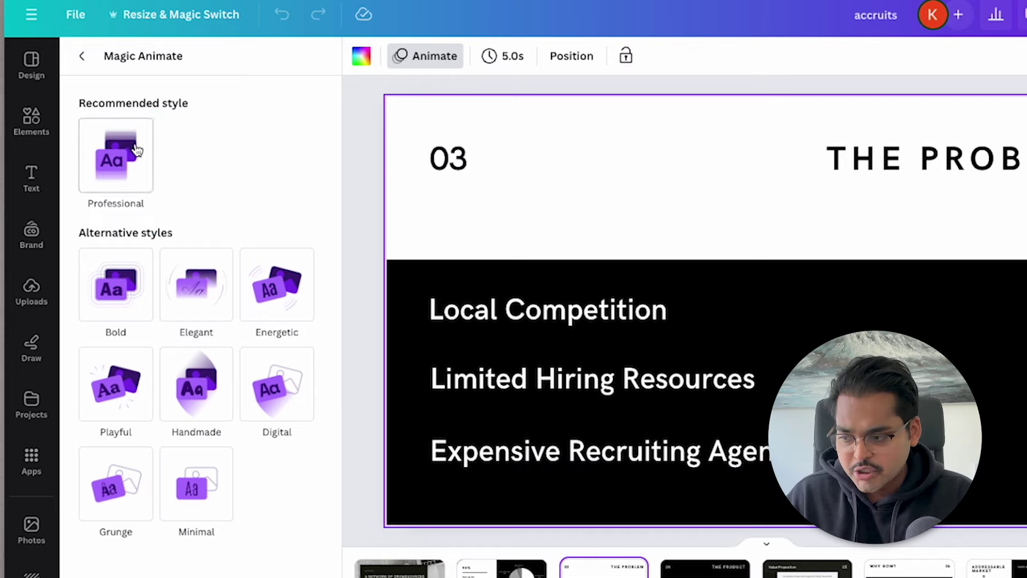
{"action": "left_click", "coordinate": [129, 155]}
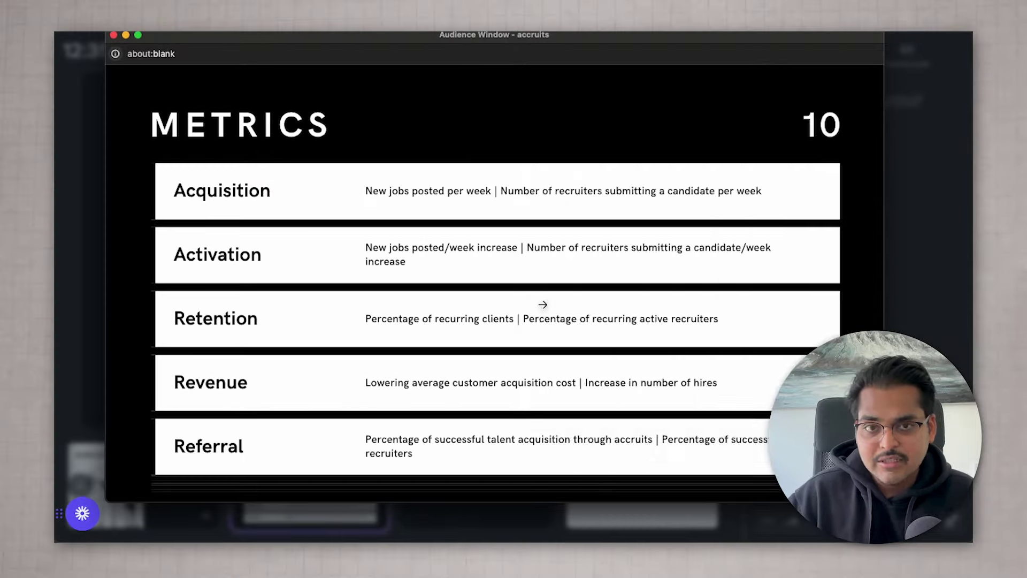
- Advance the business plan slideshow two slides forward
{"action": "left_click", "coordinate": [543, 304]}
{"action": "left_click", "coordinate": [543, 305]}
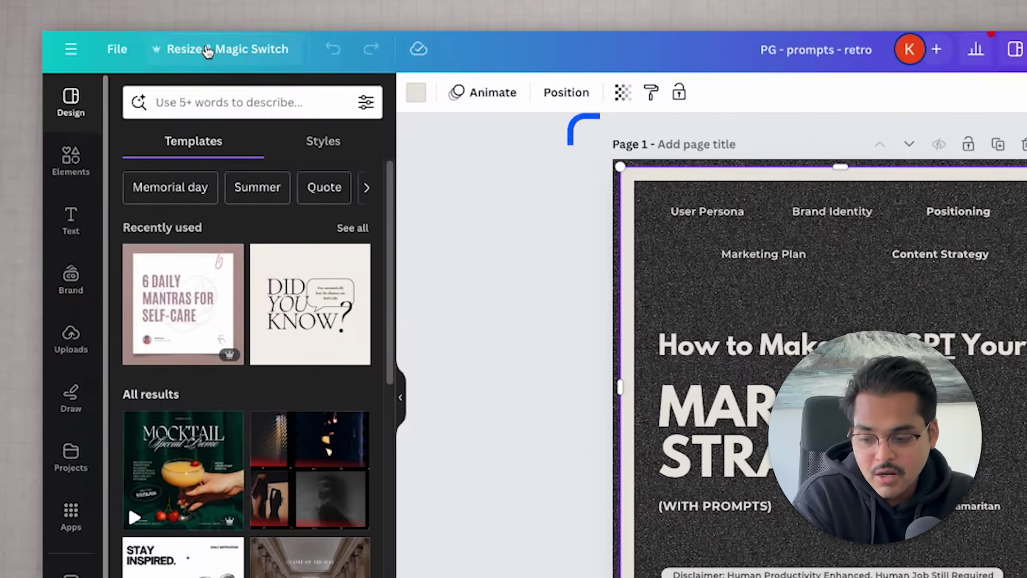
- Translate all 7 pages of the ChatGPT marketing design into Portuguese and open the copy
{"action": "left_click", "coordinate": [203, 47]}
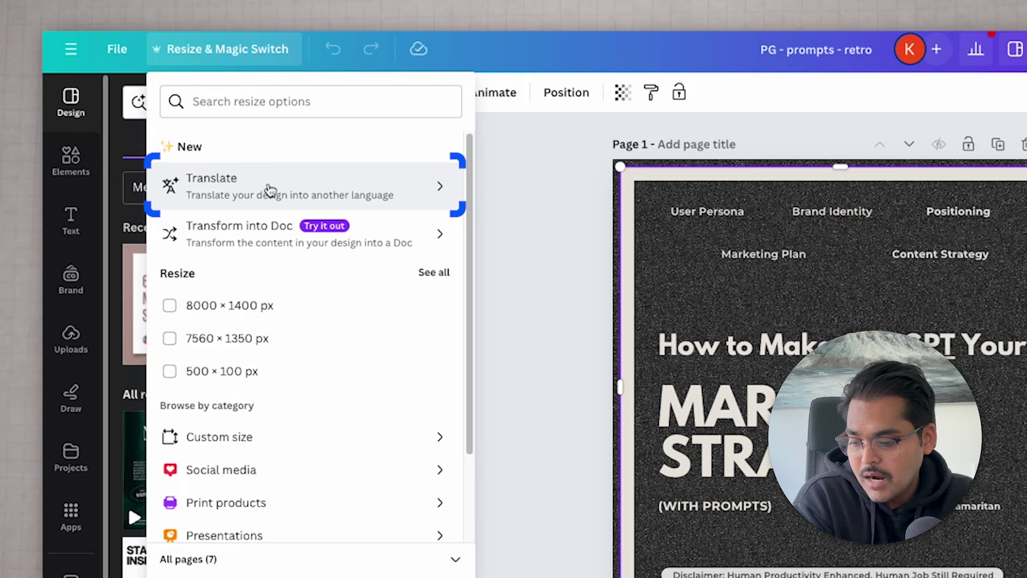
{"action": "left_click", "coordinate": [317, 185]}
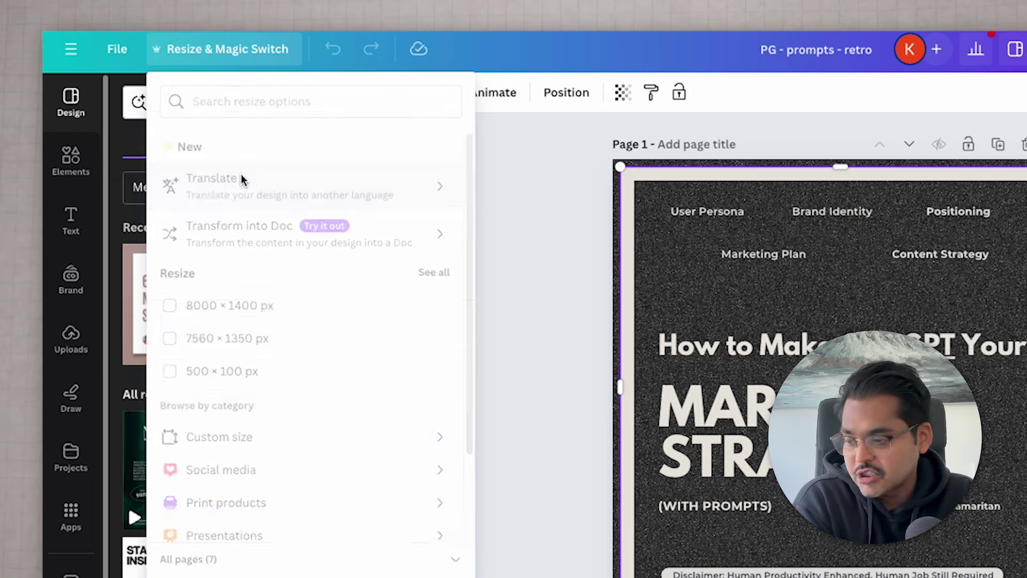
{"action": "left_click", "coordinate": [289, 175]}
{"action": "type", "text": "por"}
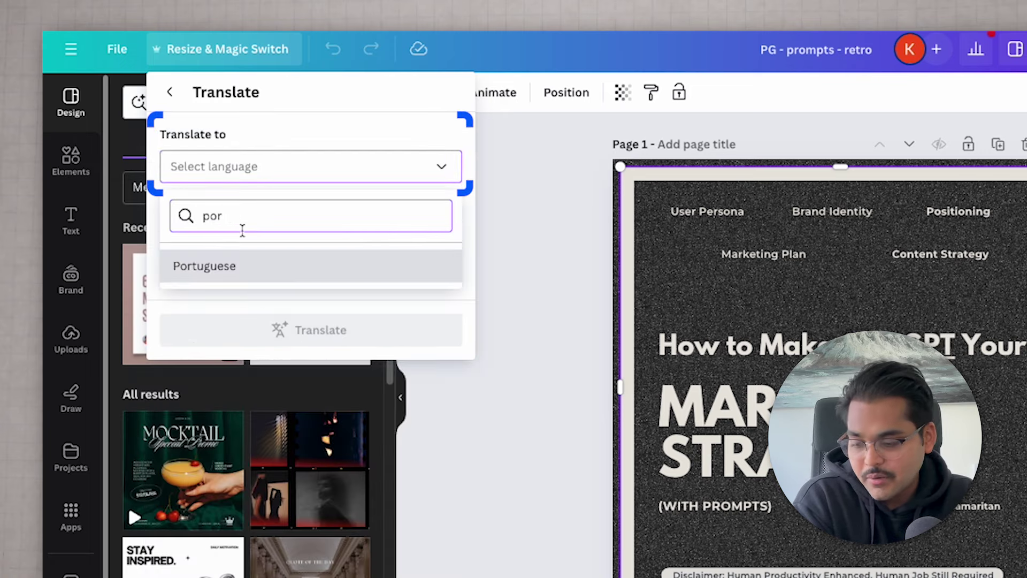
{"action": "left_click", "coordinate": [241, 271]}
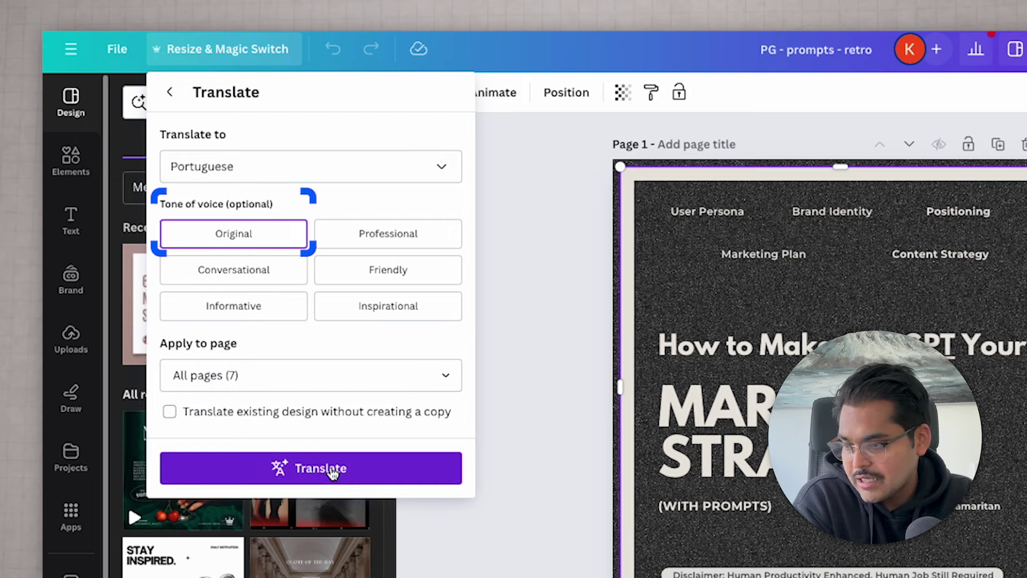
{"action": "left_click", "coordinate": [329, 470]}
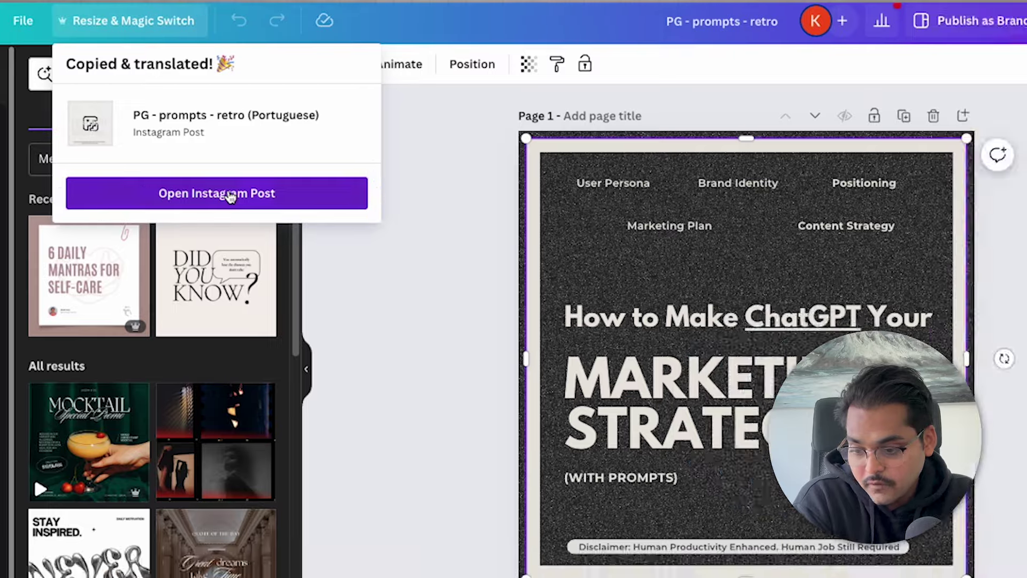
{"action": "left_click", "coordinate": [321, 223]}
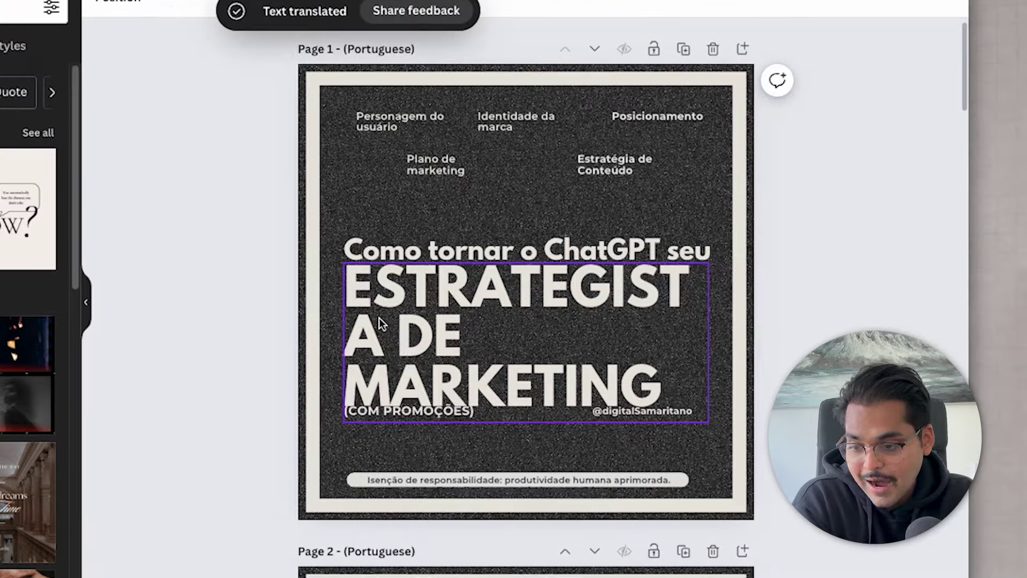
{"action": "scroll", "coordinate": [459, 323], "scroll_direction": "down", "scroll_amount": 12}
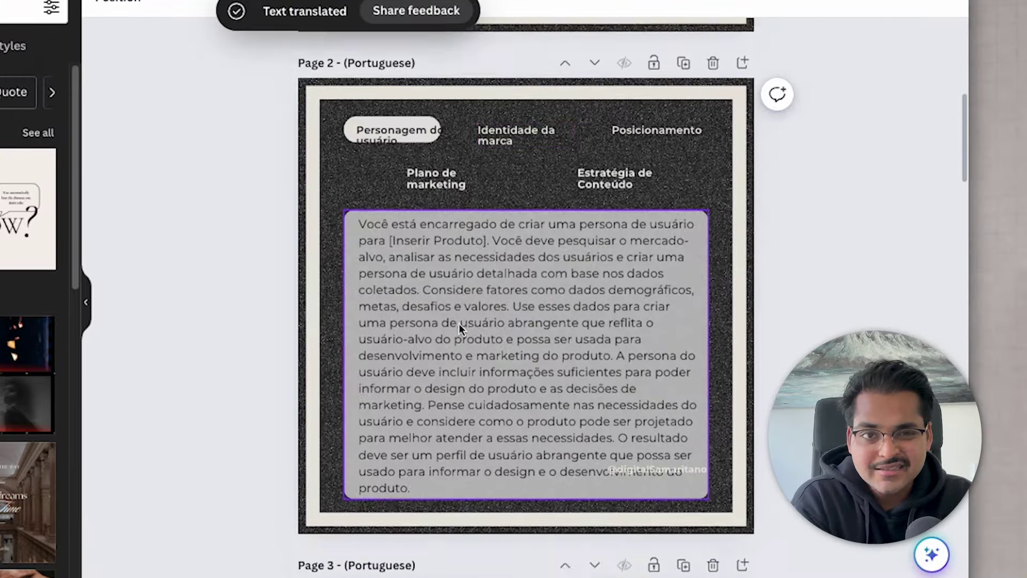
{"action": "scroll", "coordinate": [459, 323], "scroll_direction": "down", "scroll_amount": 15}
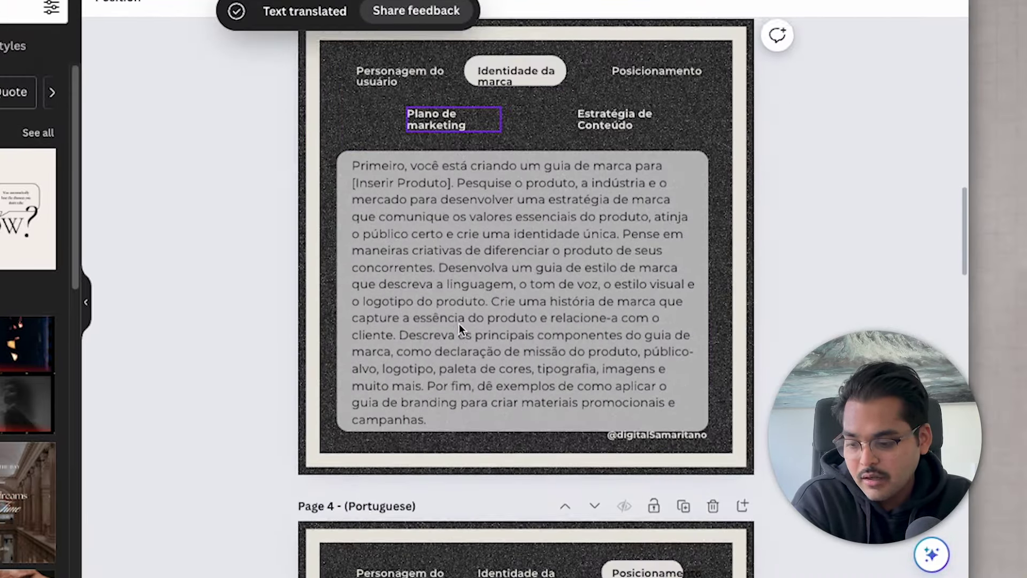
{"action": "scroll", "coordinate": [459, 323], "scroll_direction": "down", "scroll_amount": 10}
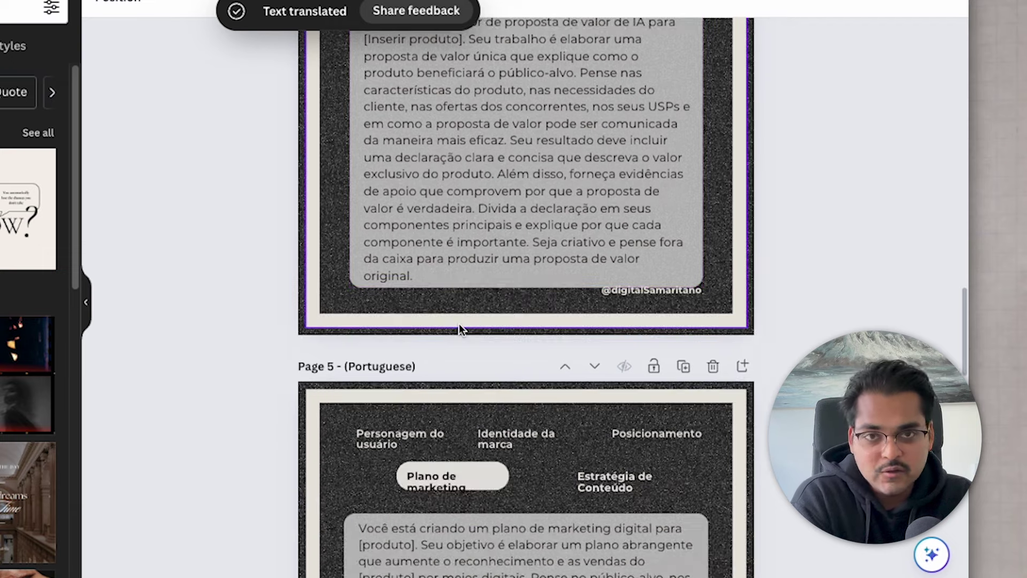
{"action": "scroll", "coordinate": [459, 323], "scroll_direction": "down", "scroll_amount": 10}
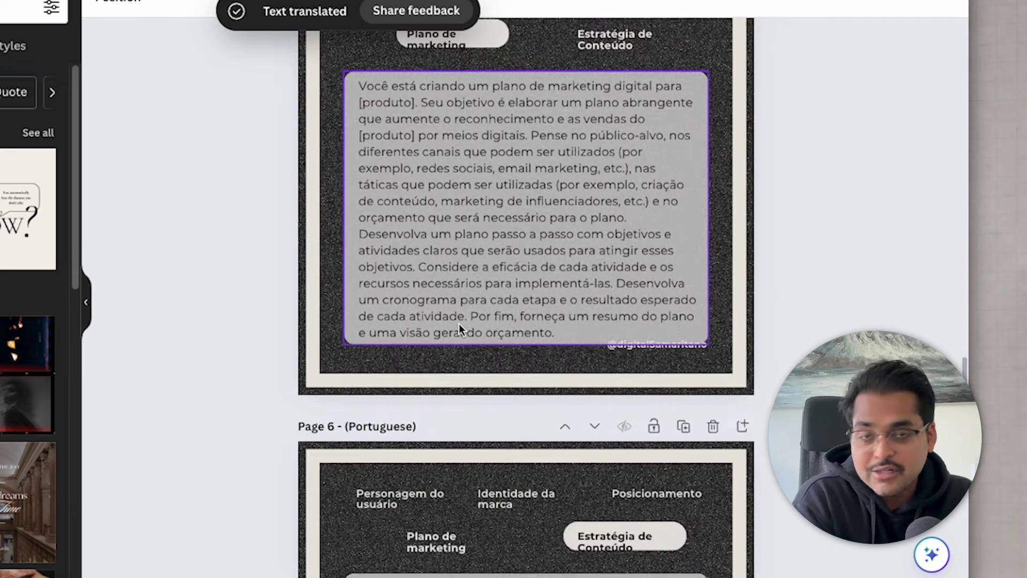
{"action": "scroll", "coordinate": [459, 323], "scroll_direction": "down", "scroll_amount": 10}
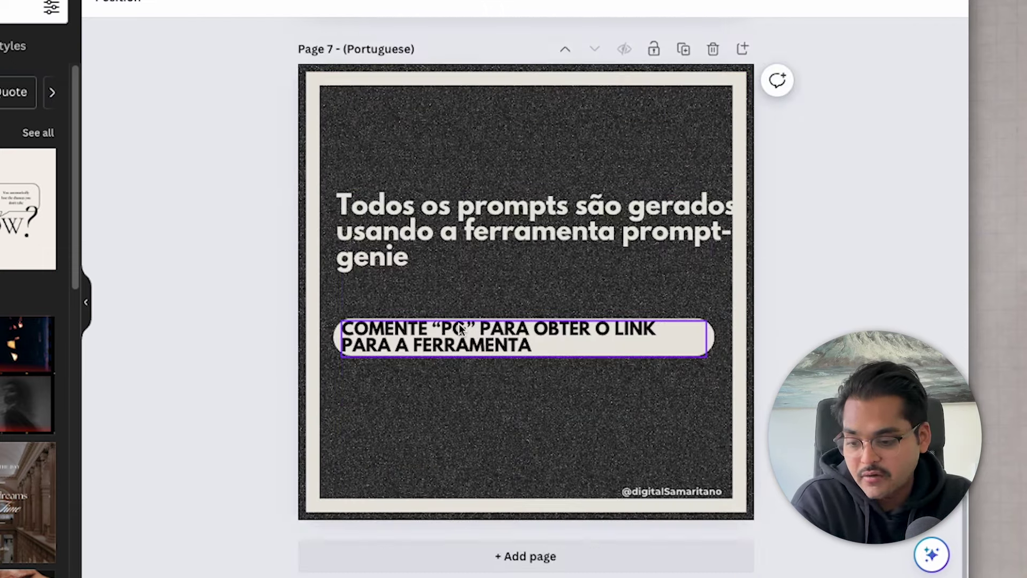
{"action": "scroll", "coordinate": [444, 339], "scroll_direction": "up", "scroll_amount": 20}
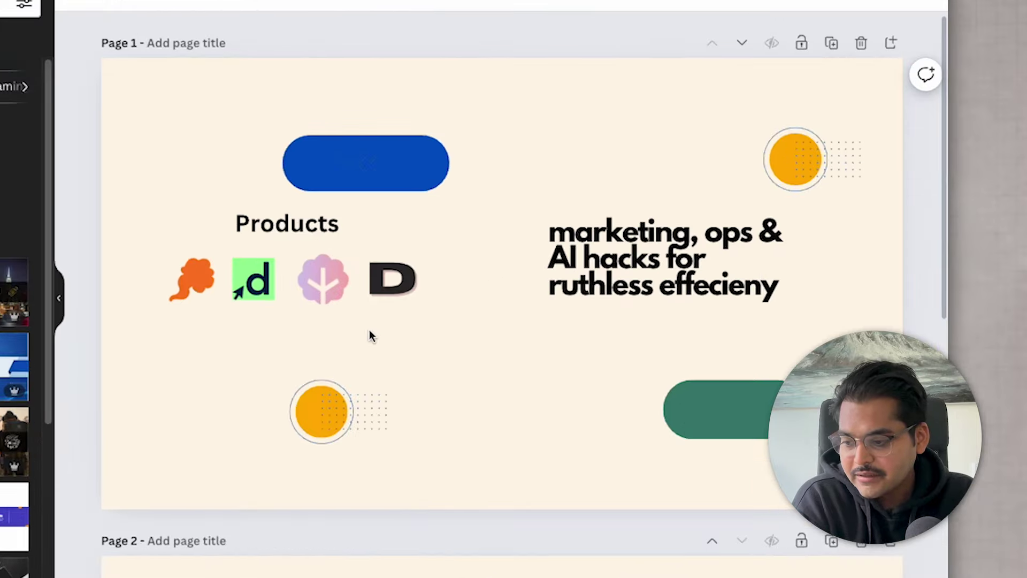
- Resize both pages to the LinkedIn Background Photo format, 1584 × 396 px
{"action": "scroll", "coordinate": [369, 330], "scroll_direction": "down", "scroll_amount": 9}
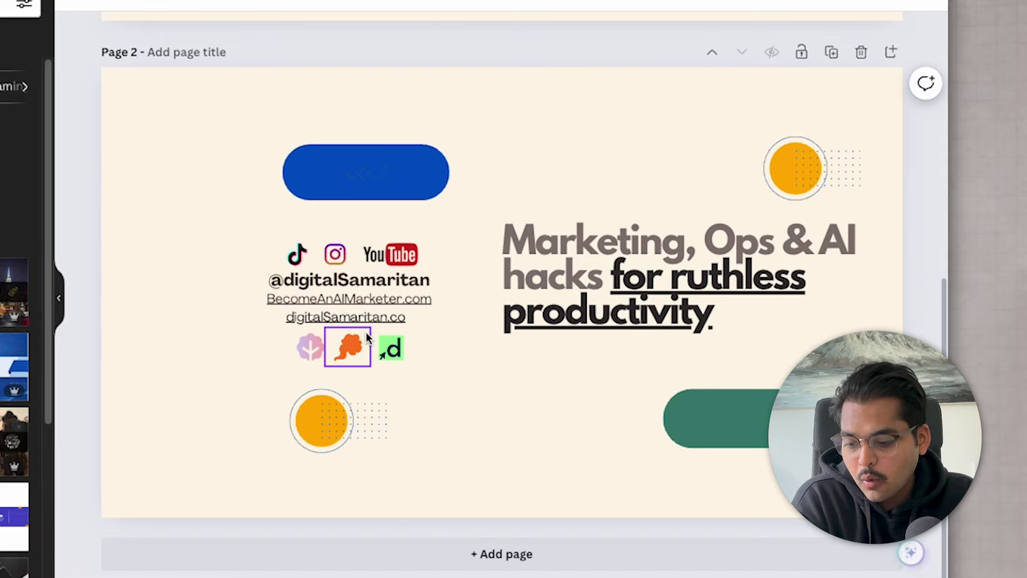
{"action": "scroll", "coordinate": [361, 342], "scroll_direction": "up", "scroll_amount": 9}
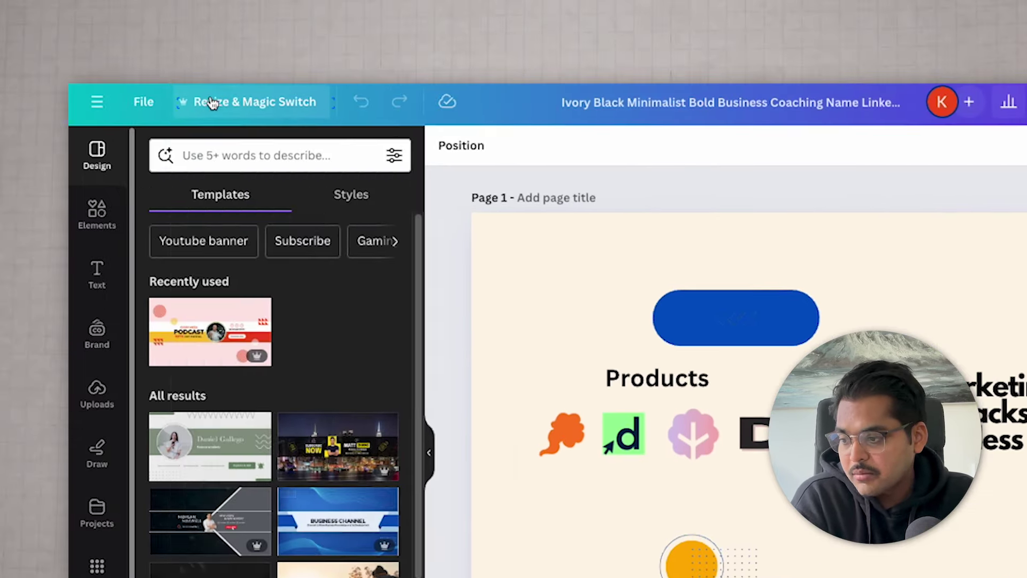
{"action": "left_click", "coordinate": [206, 102]}
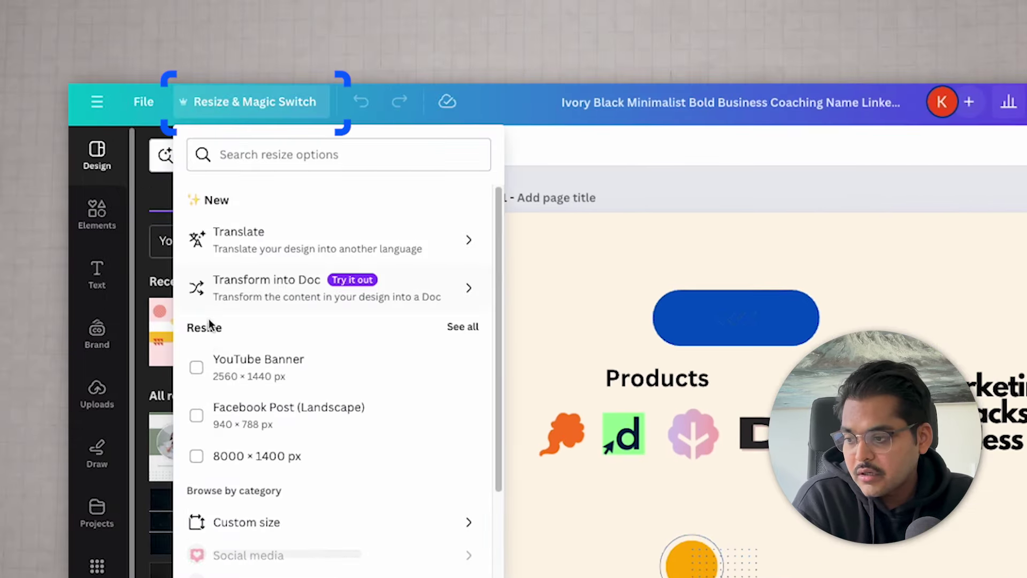
{"action": "scroll", "coordinate": [263, 423], "scroll_direction": "down", "scroll_amount": 3}
{"action": "left_click", "coordinate": [262, 421]}
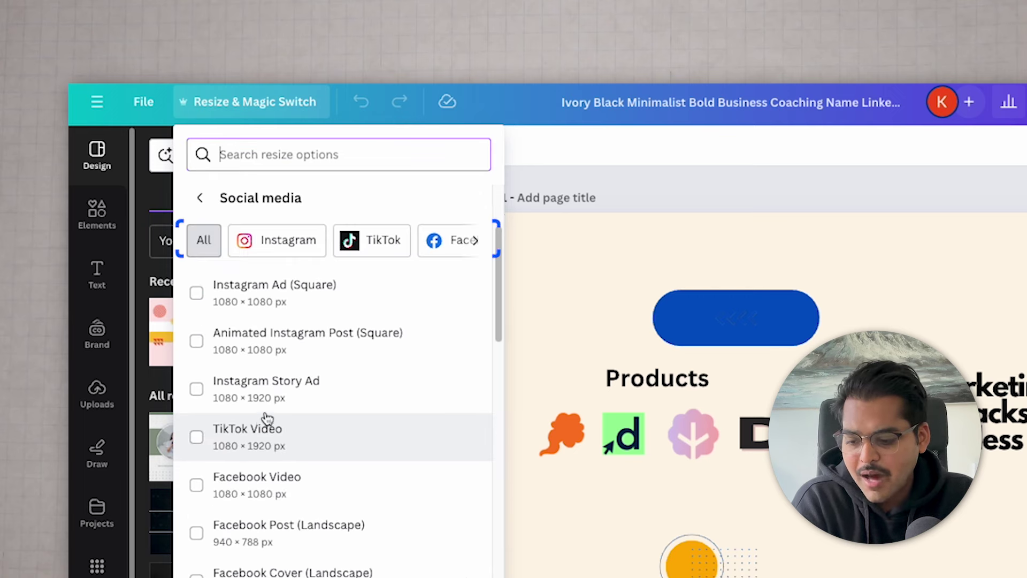
{"action": "left_click", "coordinate": [475, 243]}
{"action": "left_click", "coordinate": [442, 245]}
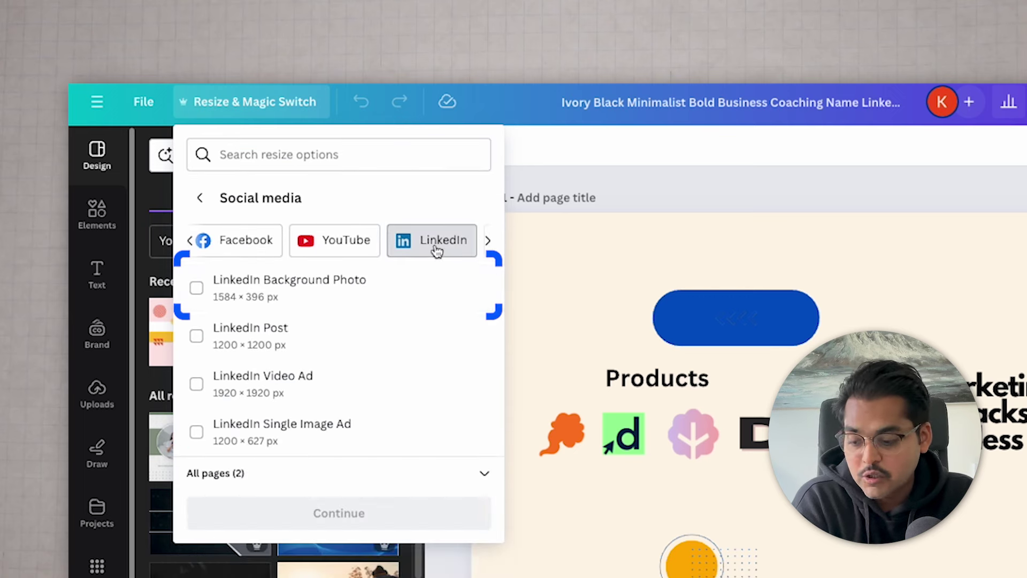
{"action": "left_click", "coordinate": [321, 292]}
{"action": "left_click", "coordinate": [339, 513]}
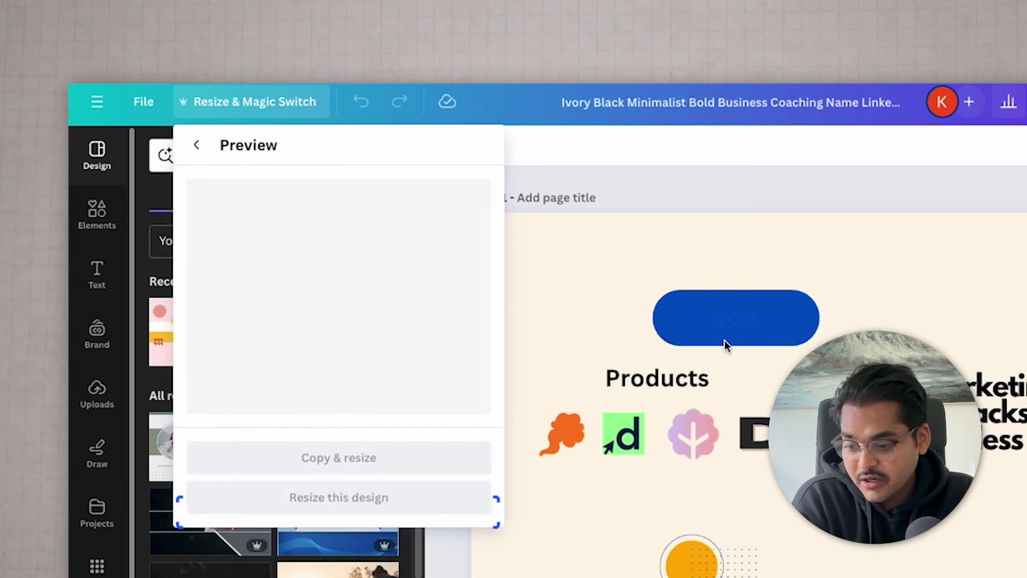